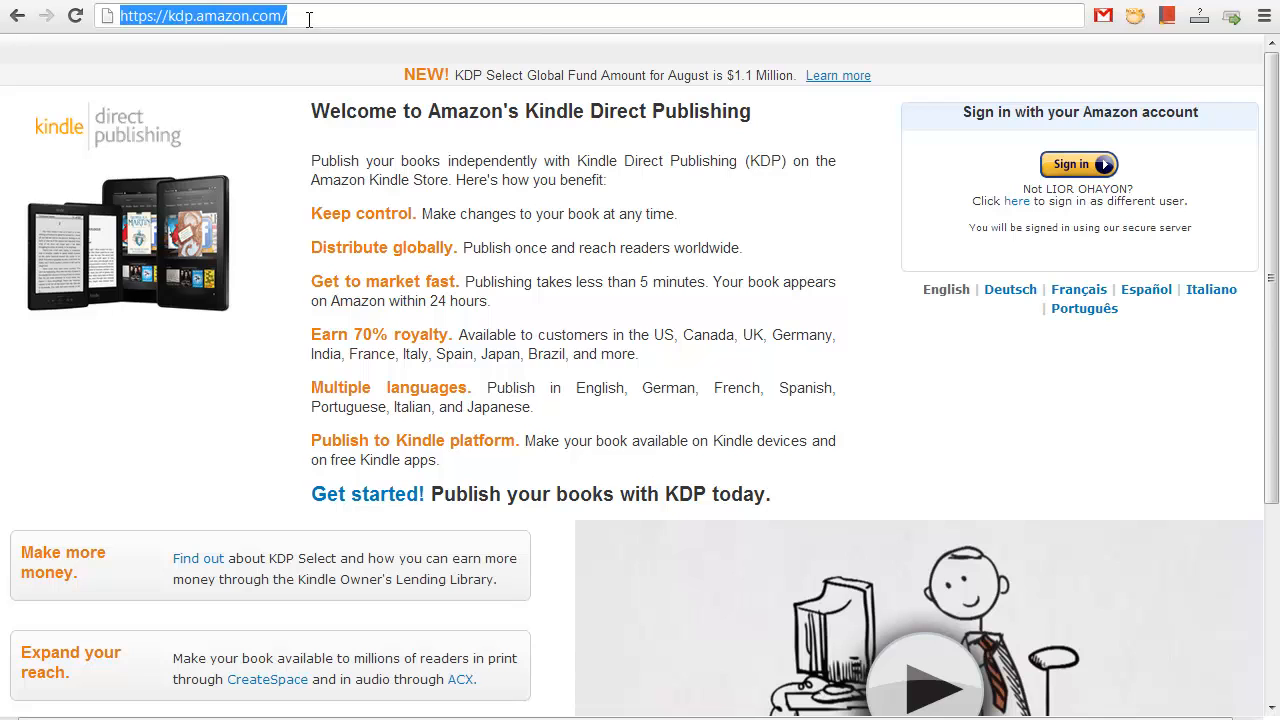
Step: Sign in to Kindle Direct Publishing at kdp.amazon.com and start adding a new title to the bookshelf
key(Return)
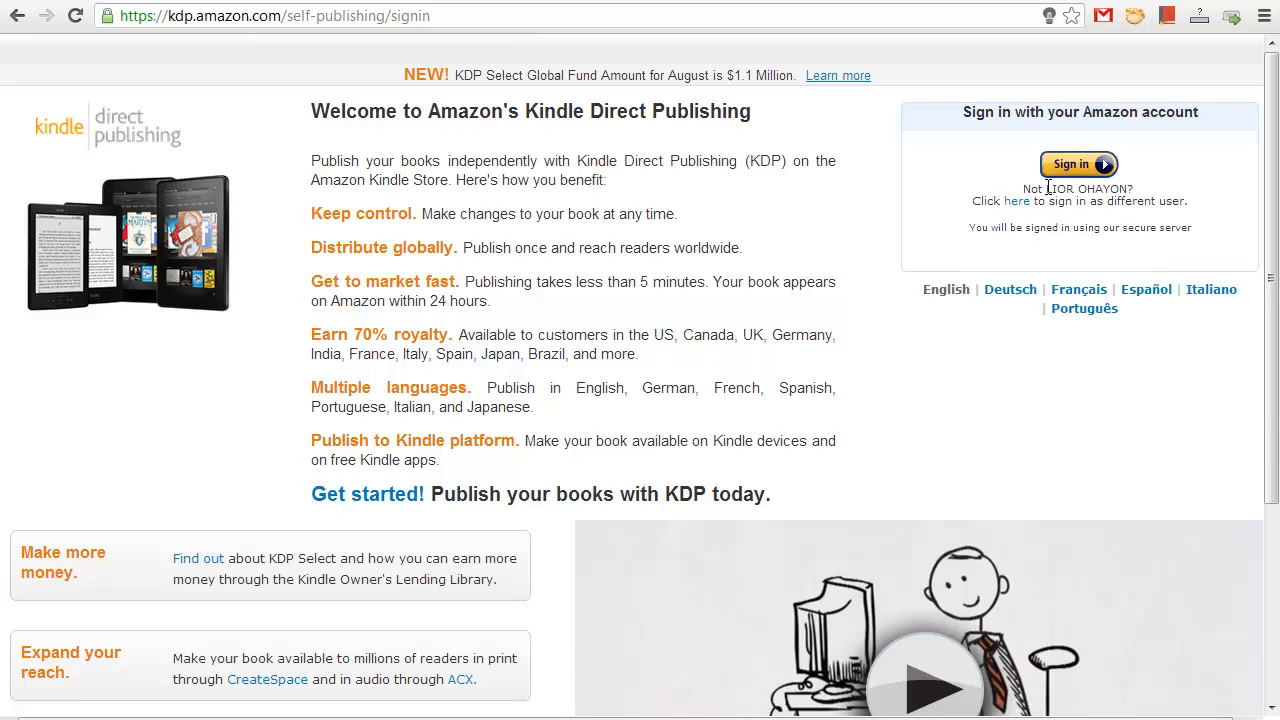
click(1085, 170)
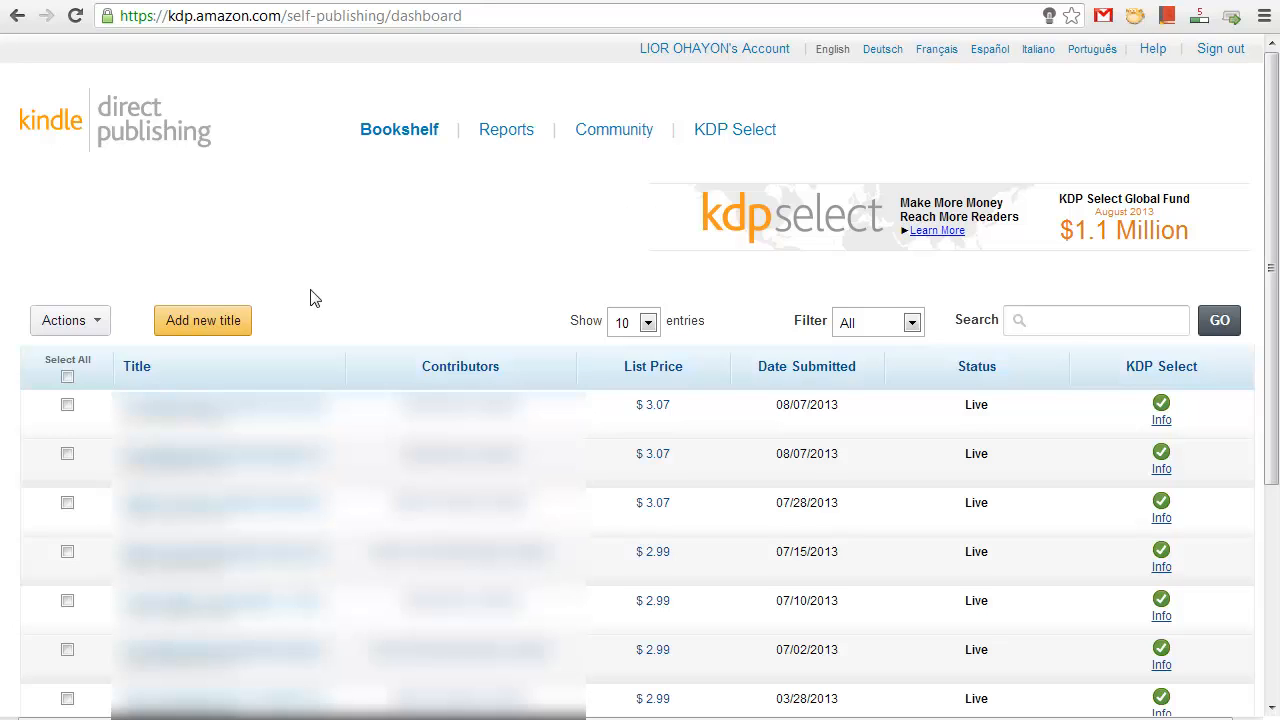
click(237, 332)
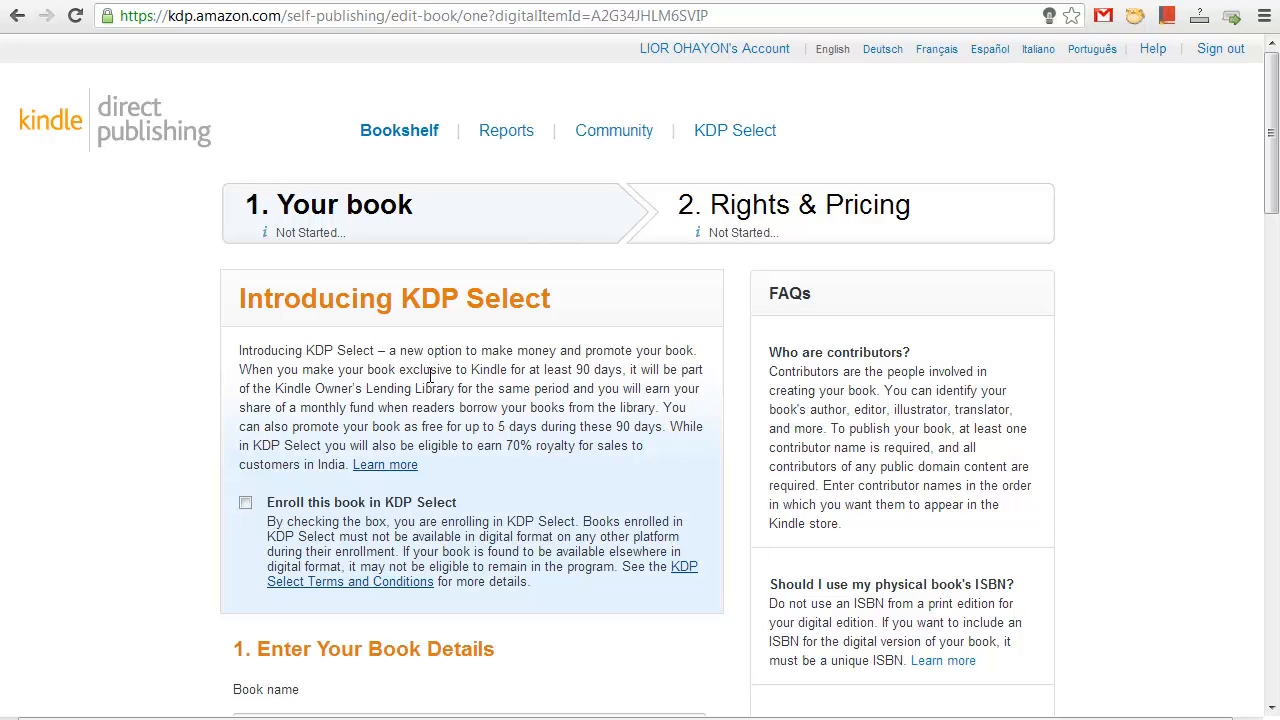
Step: Enroll the new book in KDP Select
scroll(430, 374, down, 3)
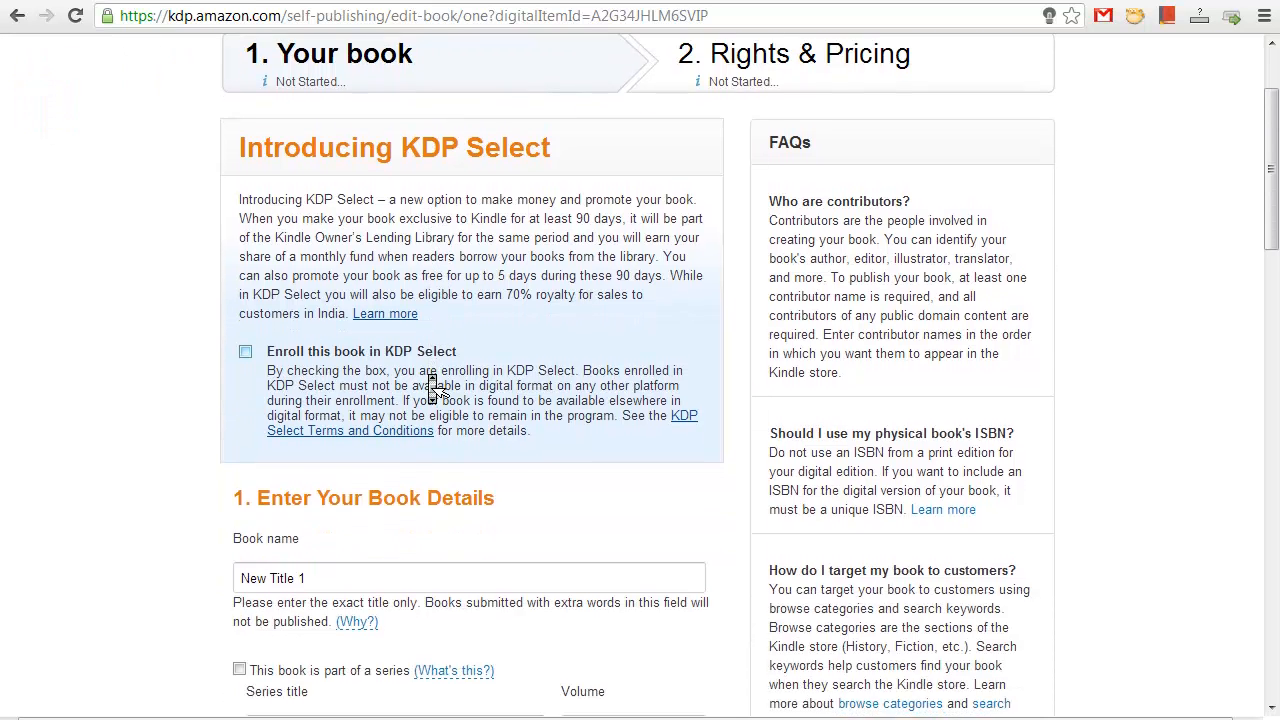
scroll(432, 389, up, 3)
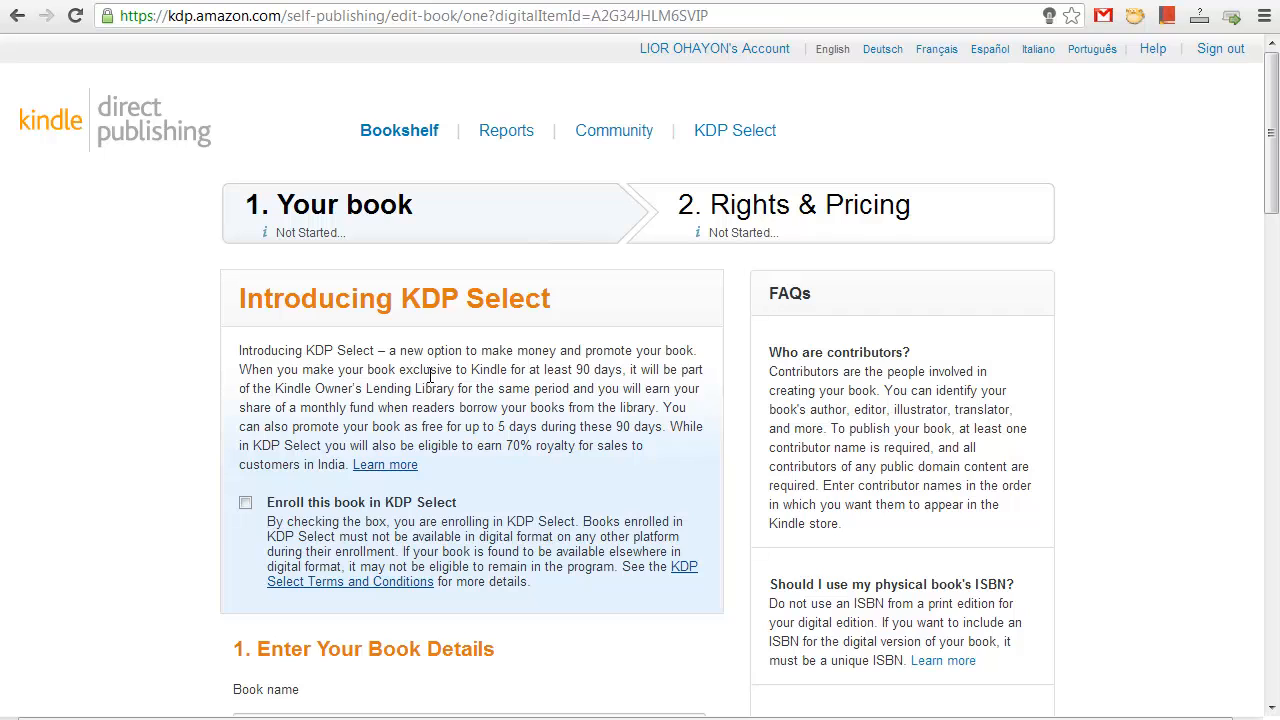
scroll(430, 374, down, 3)
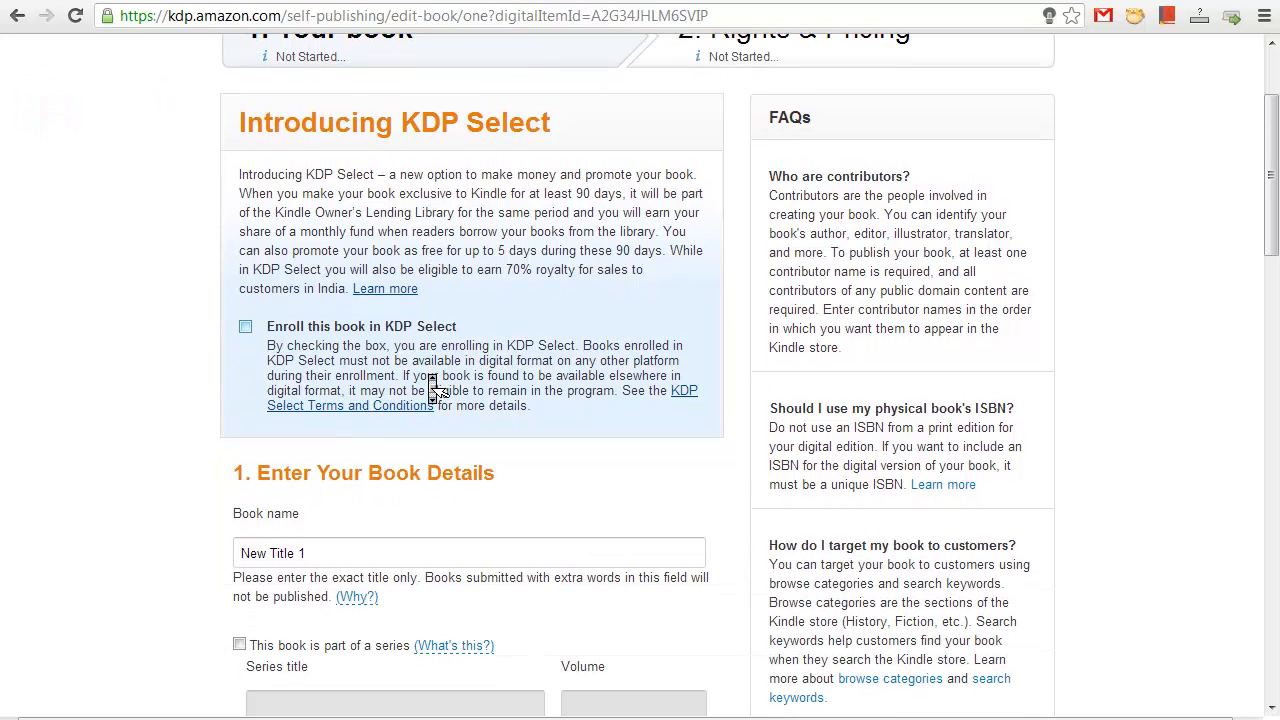
scroll(430, 383, up, 1)
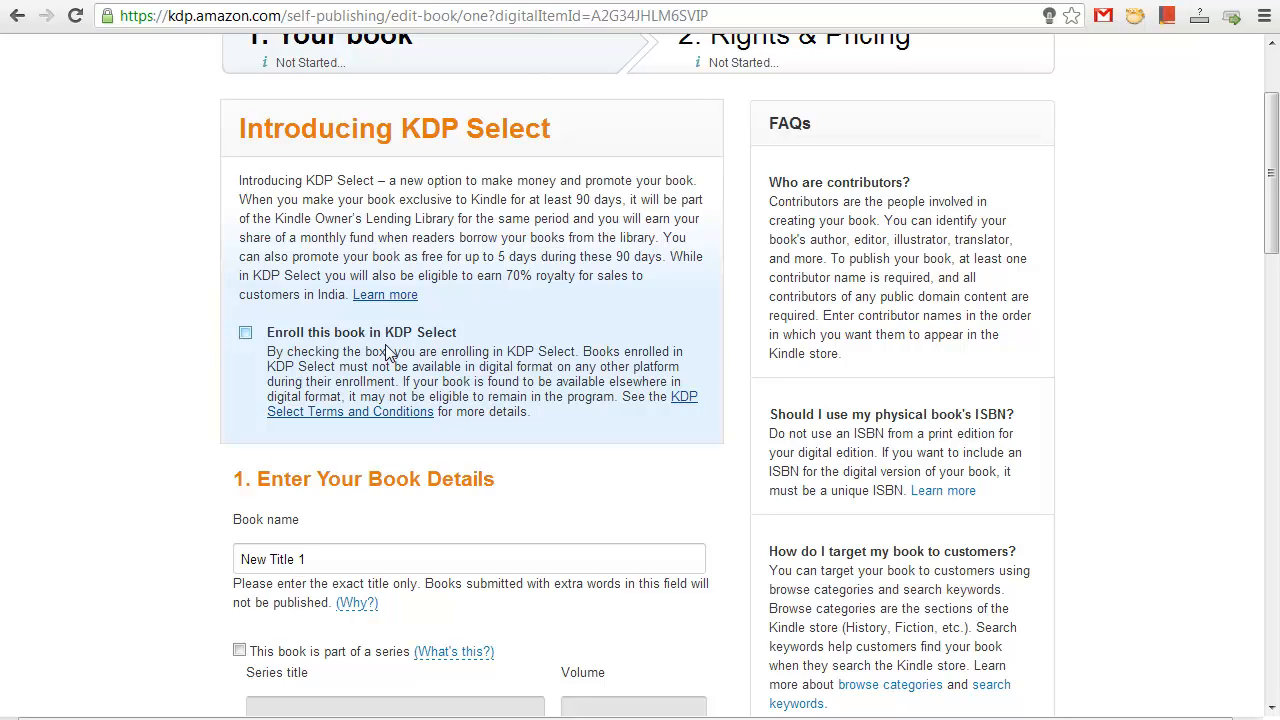
scroll(537, 368, down, 1)
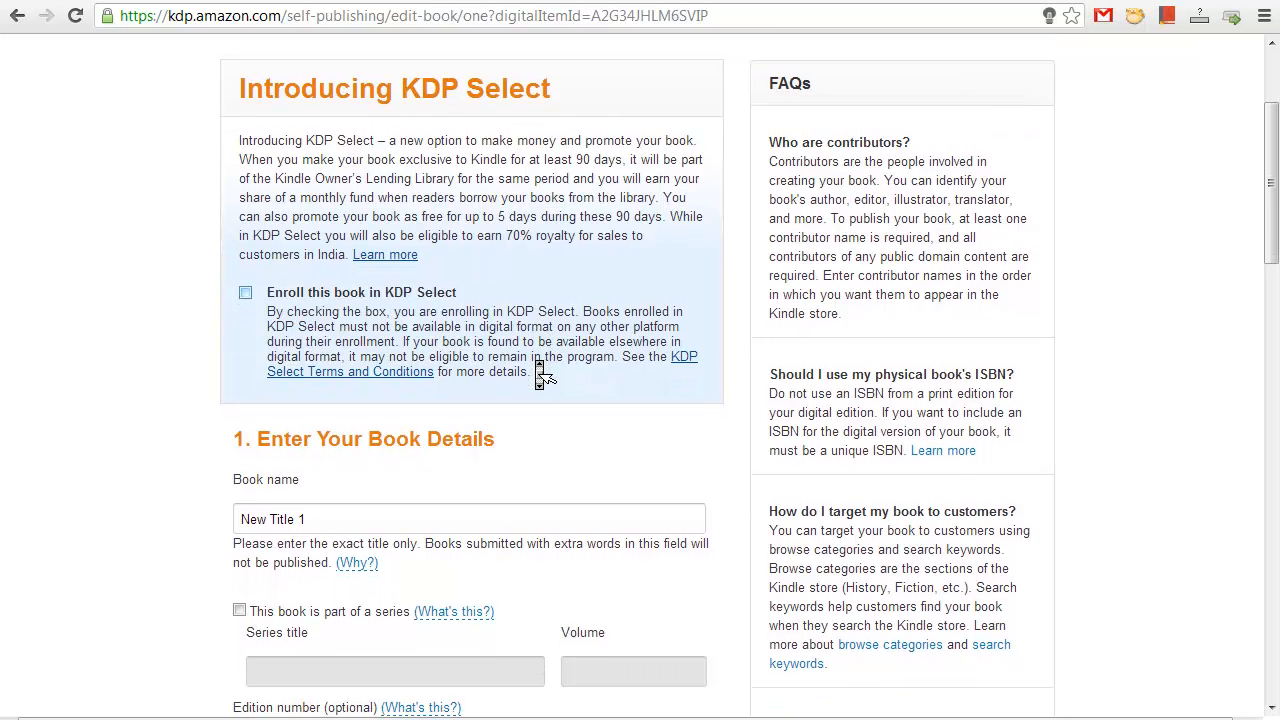
click(358, 277)
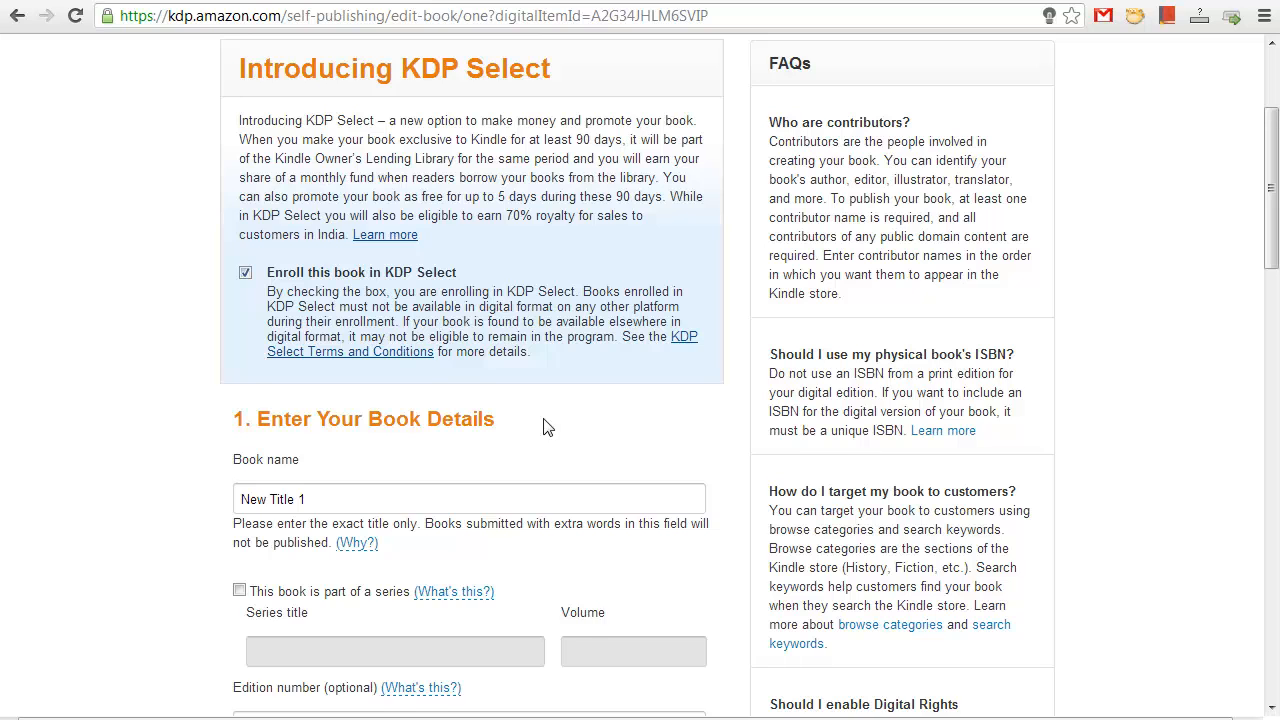
Step: Examine the book details section, from the book name and series fields to description, contributors, language and ISBN
scroll(547, 428, down, 5)
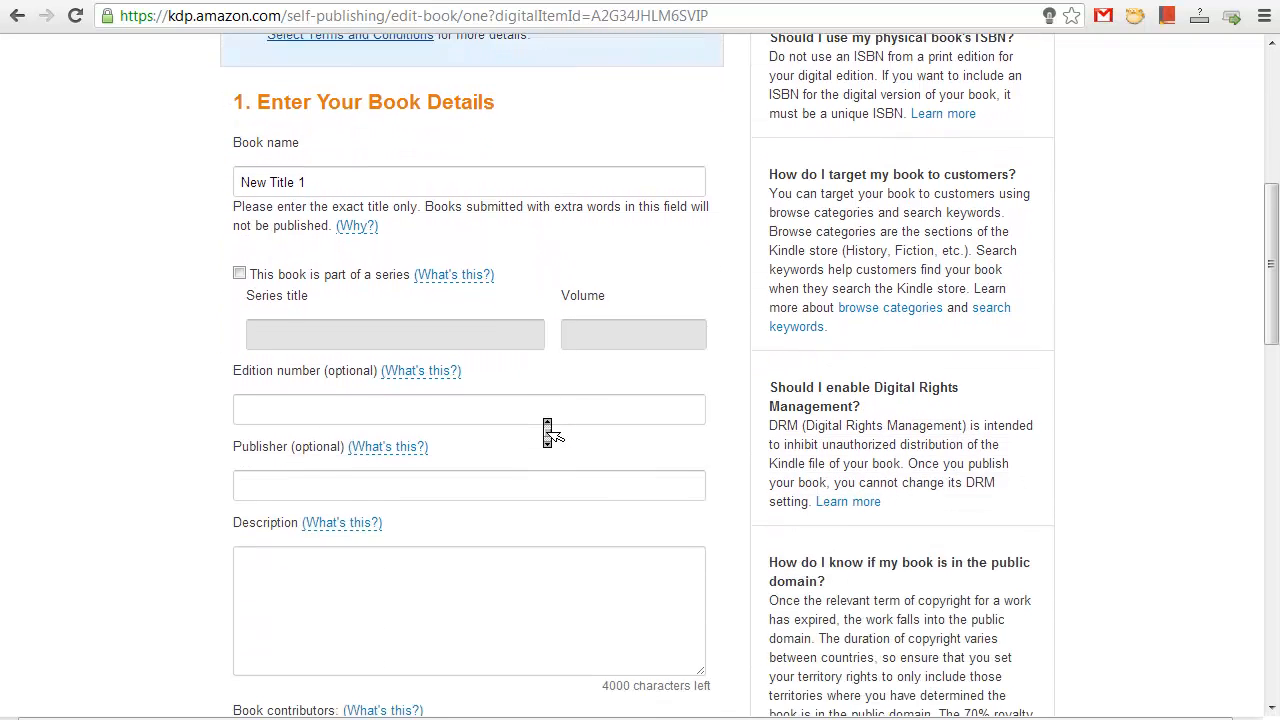
scroll(547, 432, up, 1)
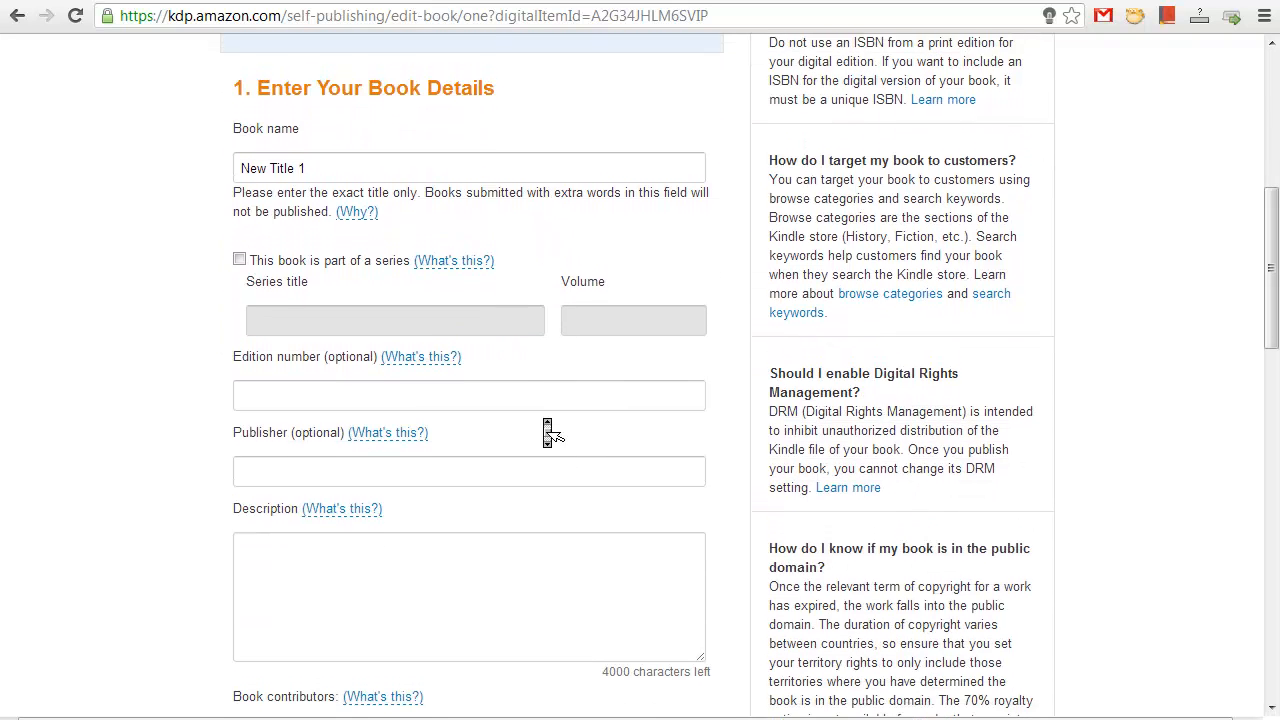
scroll(547, 430, down, 1)
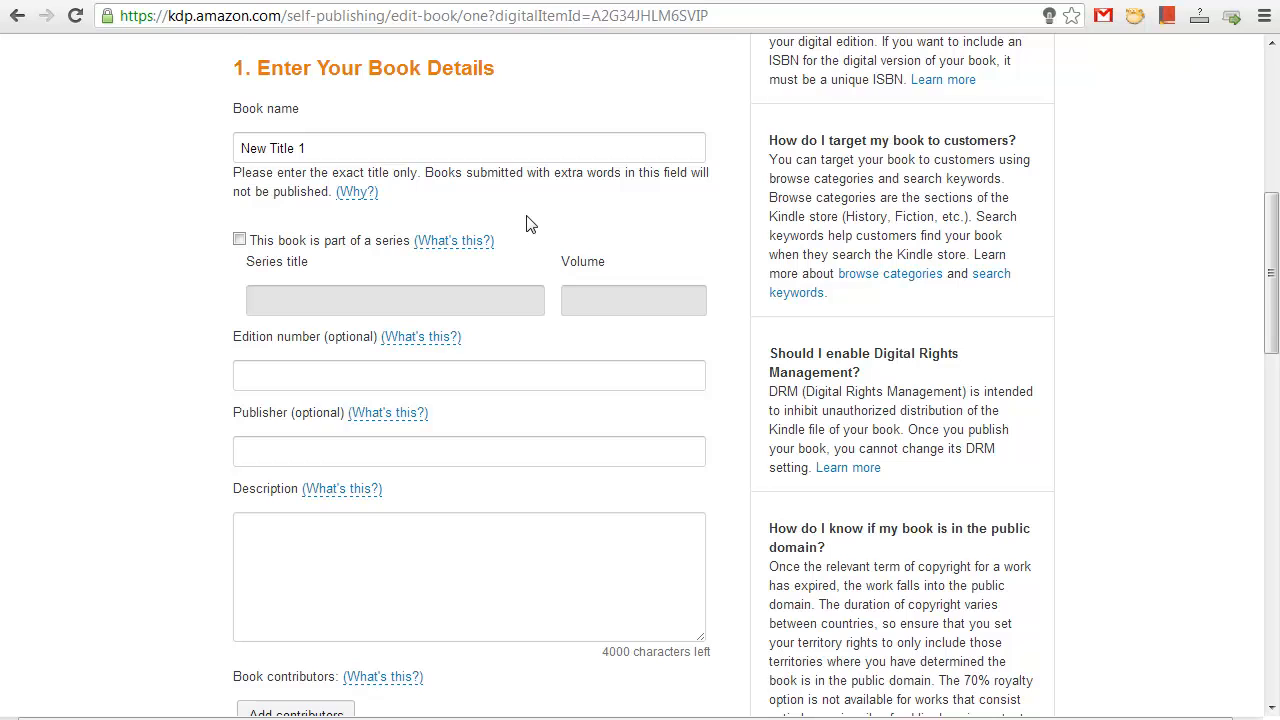
scroll(530, 224, down, 1)
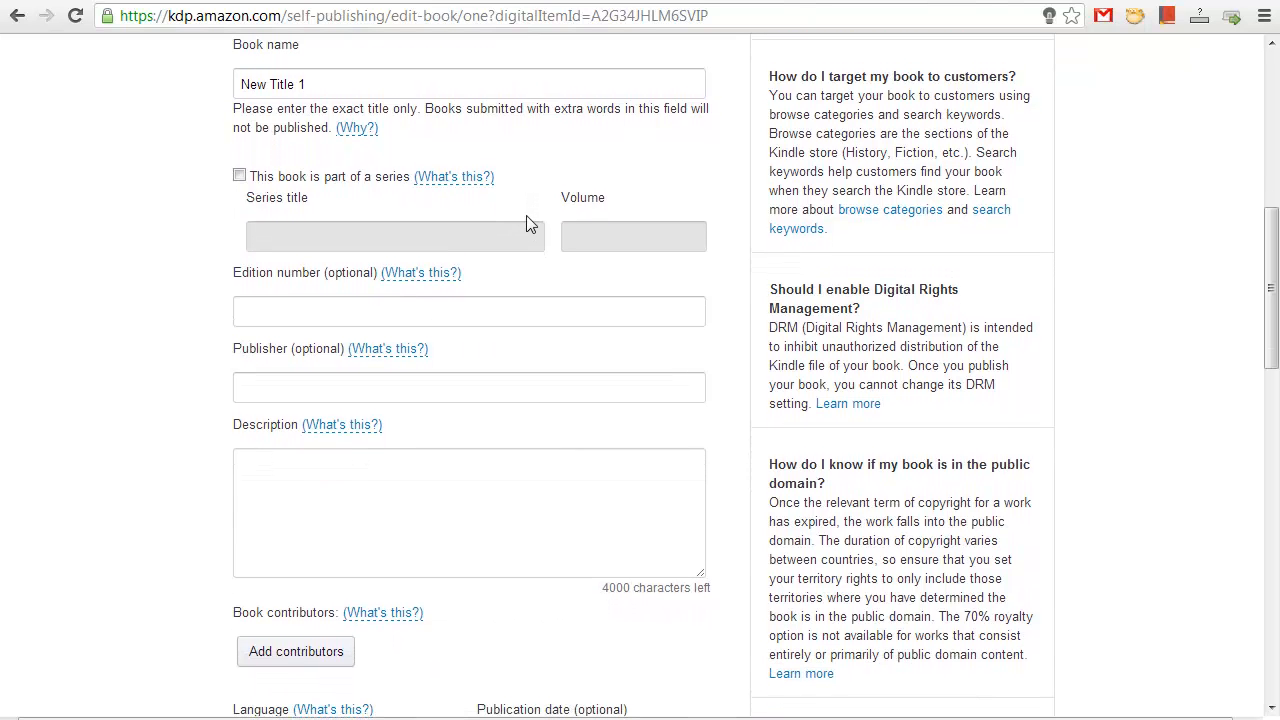
middle_click(608, 276)
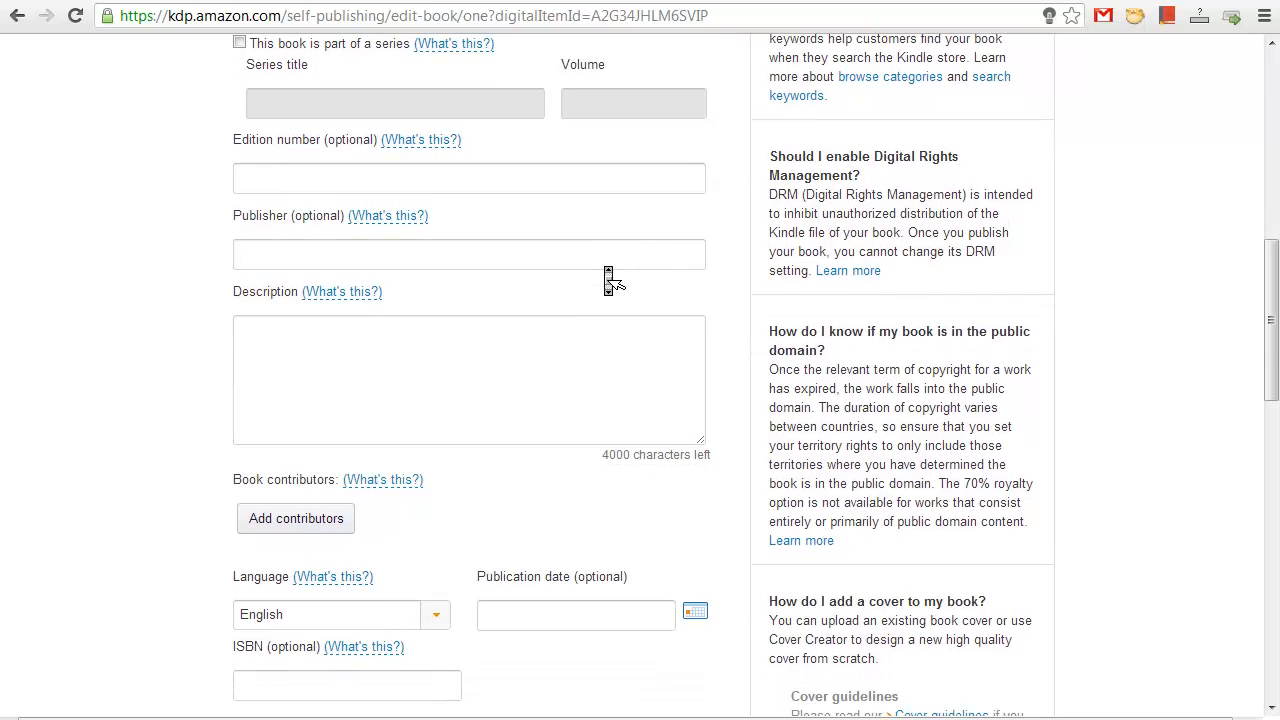
scroll(608, 278, down, 1)
scroll(608, 278, up, 2)
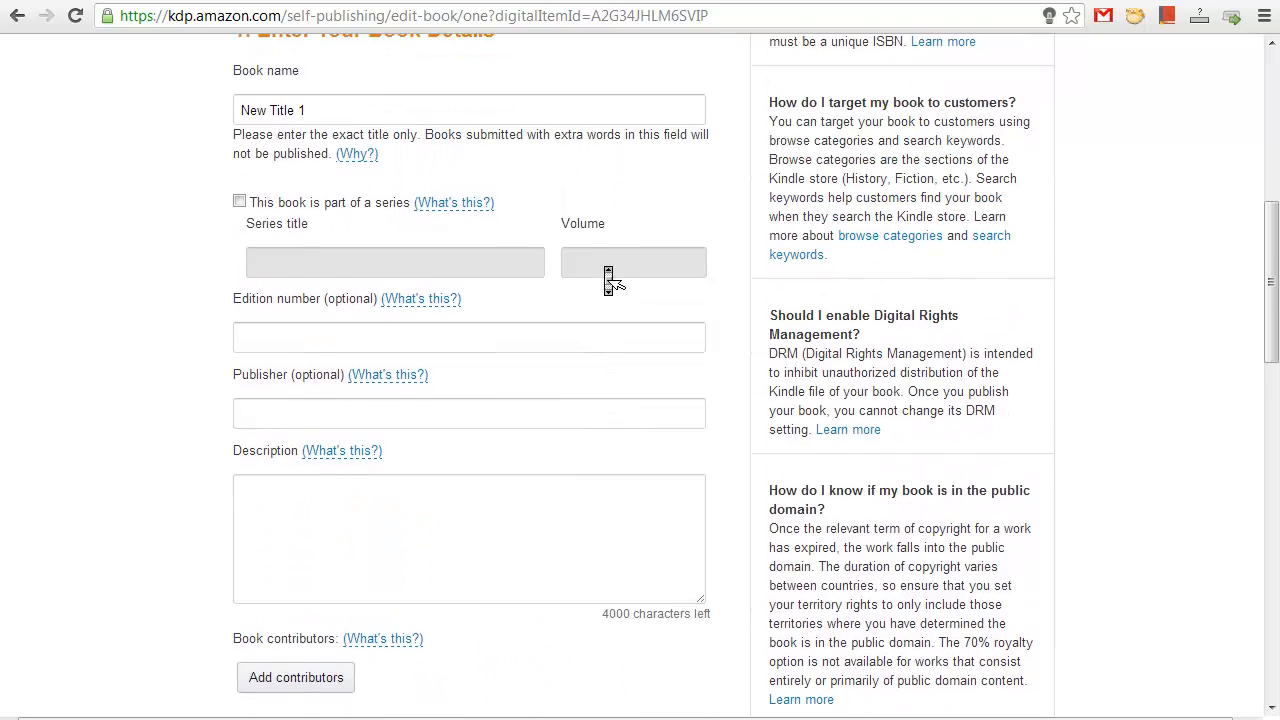
scroll(608, 278, up, 2)
scroll(608, 278, up, 1)
scroll(608, 278, down, 1)
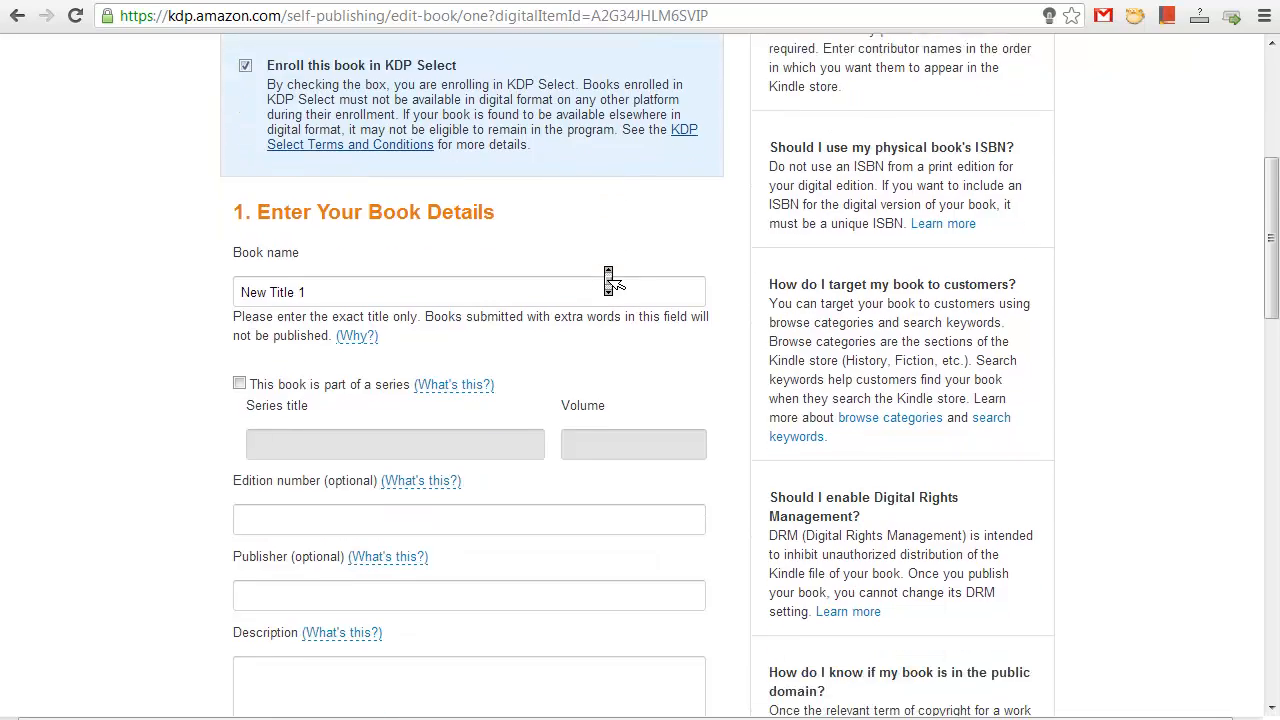
Step: Enable digital rights management for the book file upload
scroll(608, 278, down, 15)
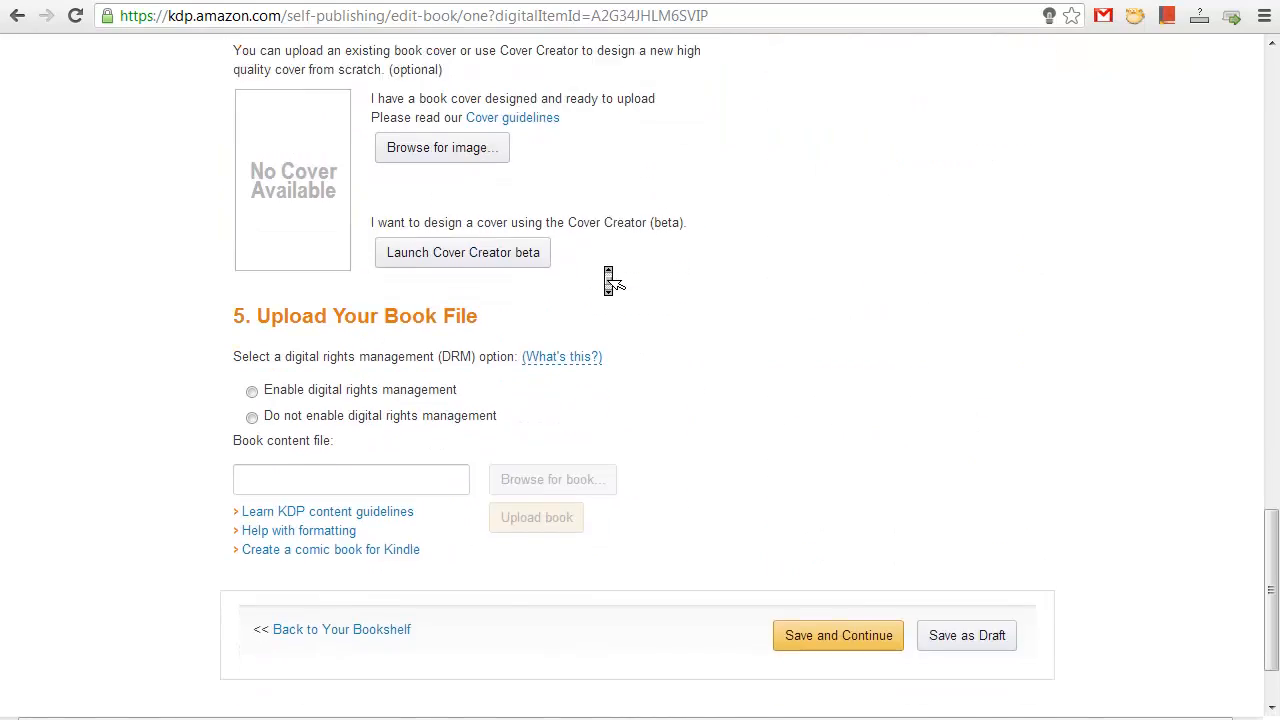
scroll(608, 278, down, 1)
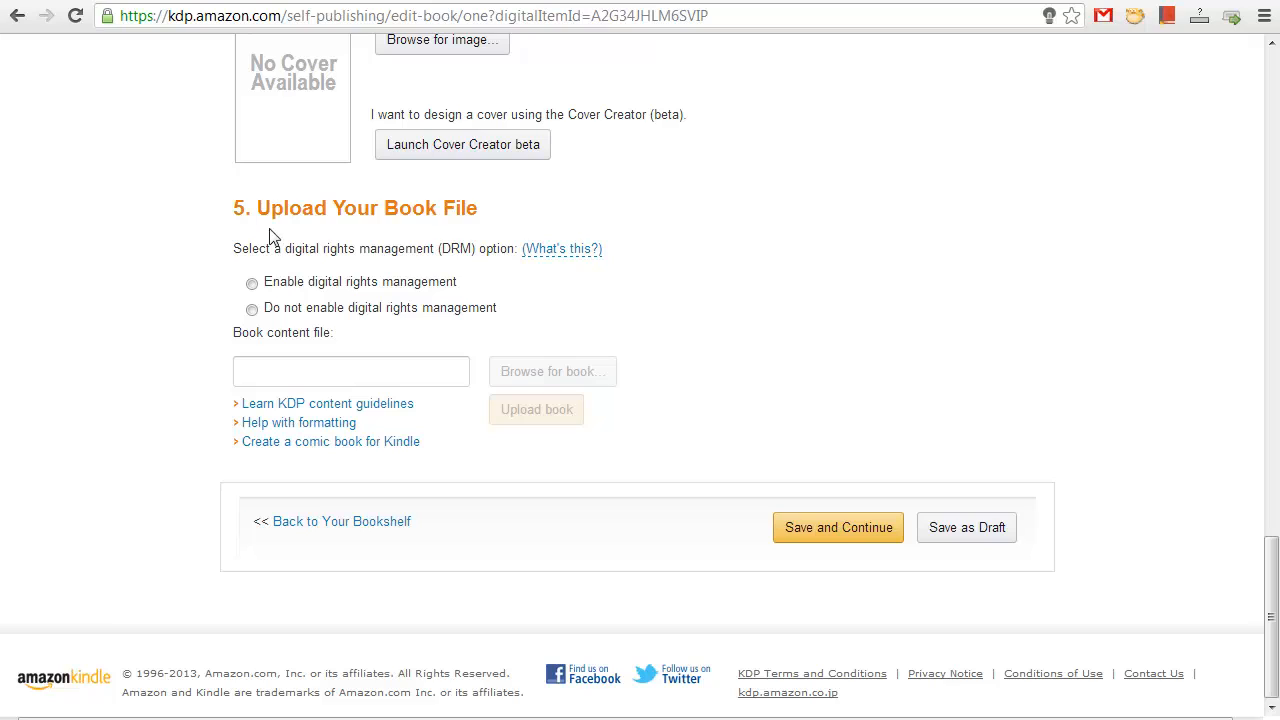
click(252, 285)
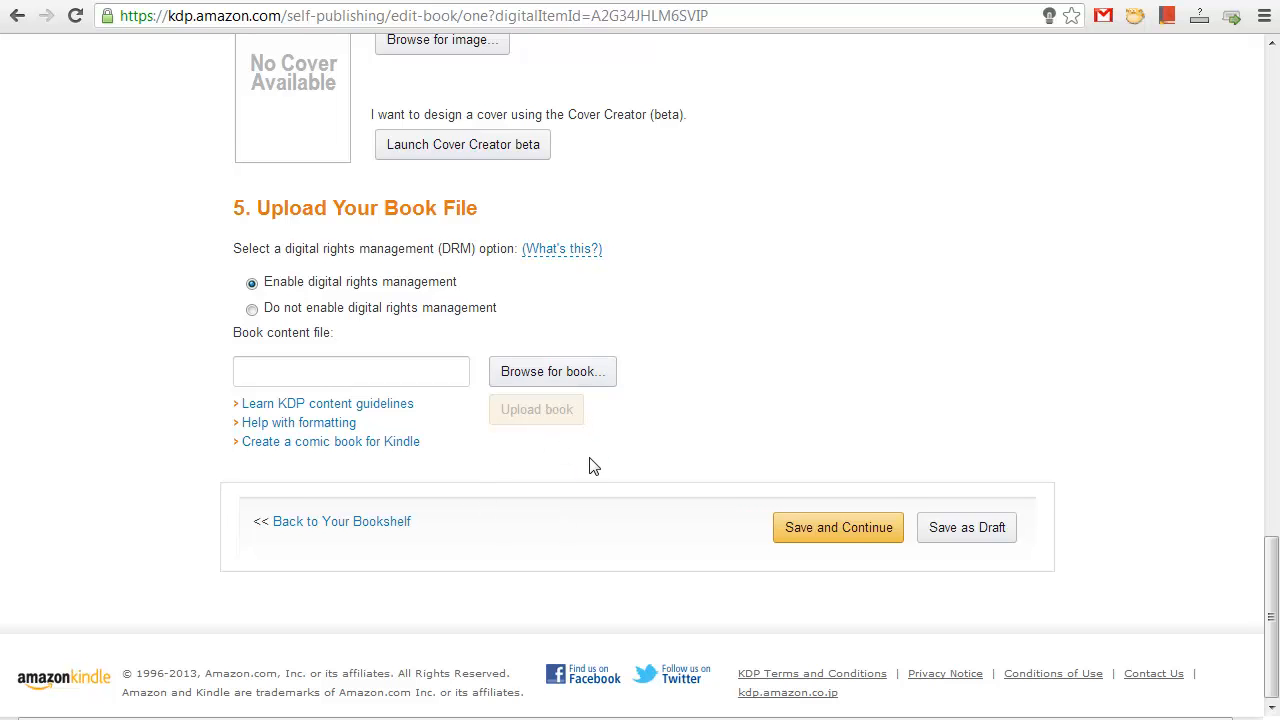
Step: Review the cover and book file upload options, and the book details fields from name and description to contributors
scroll(593, 466, up, 3)
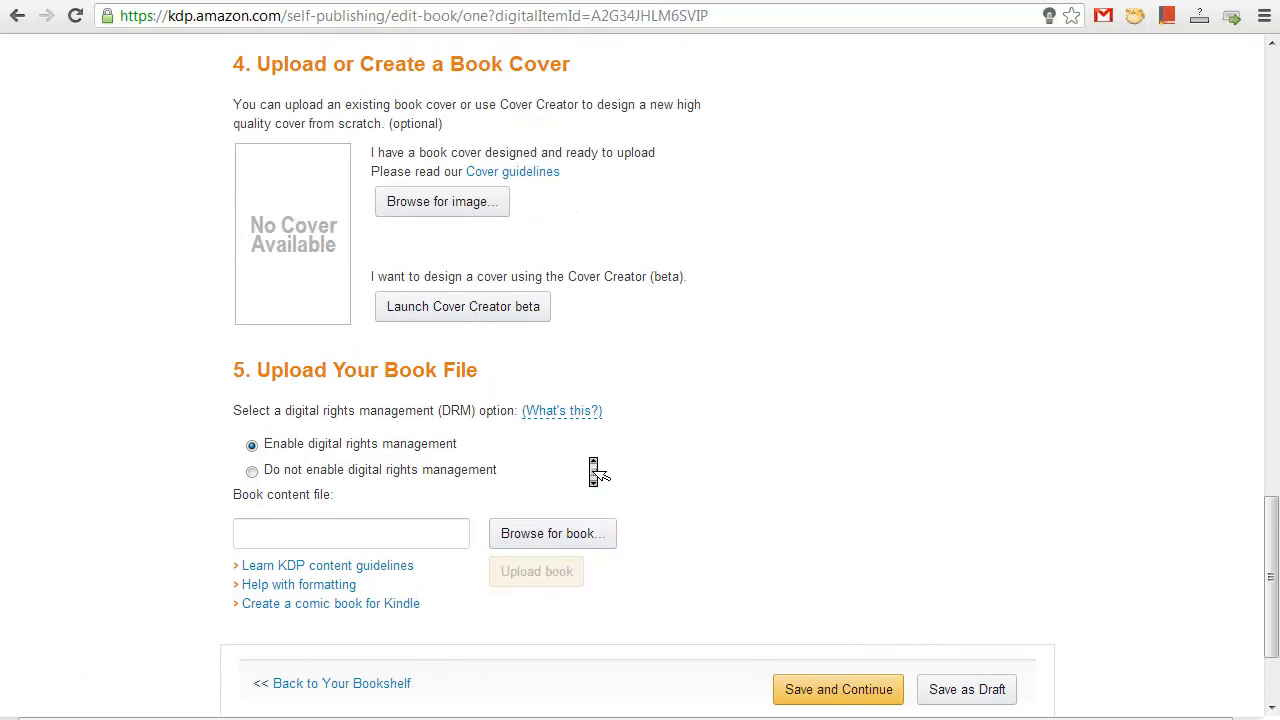
scroll(594, 468, up, 1)
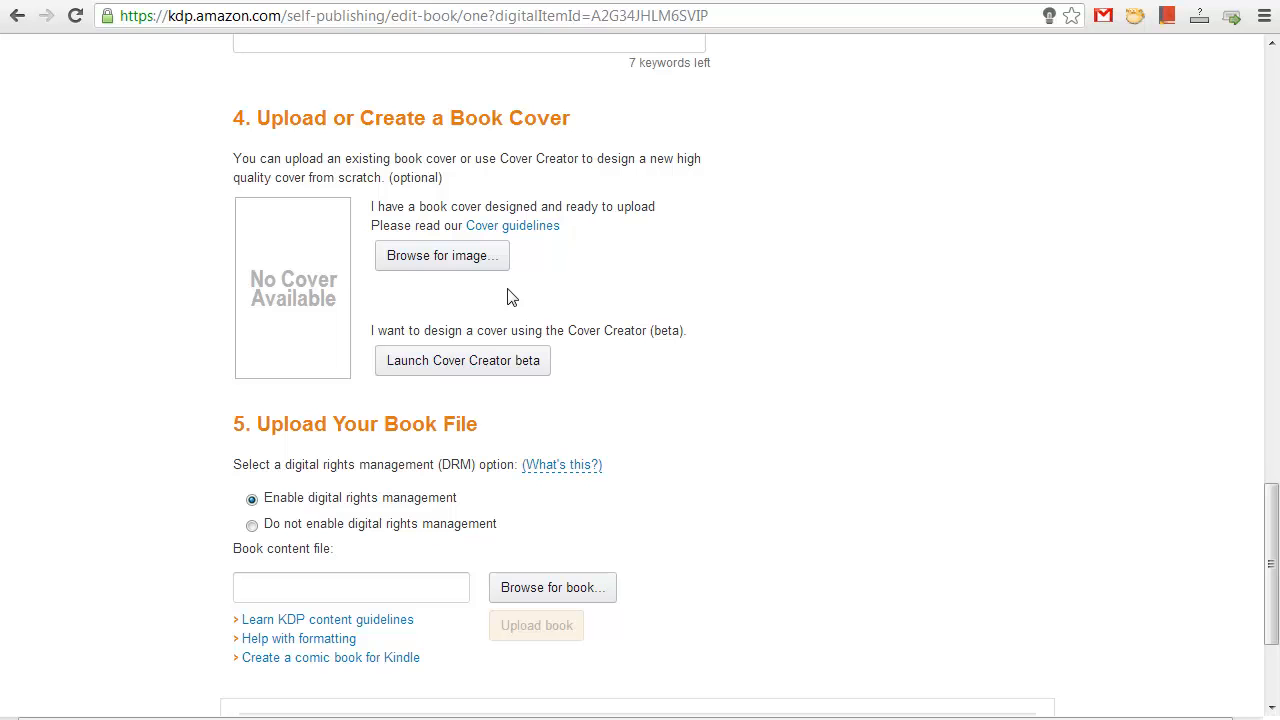
scroll(512, 297, down, 4)
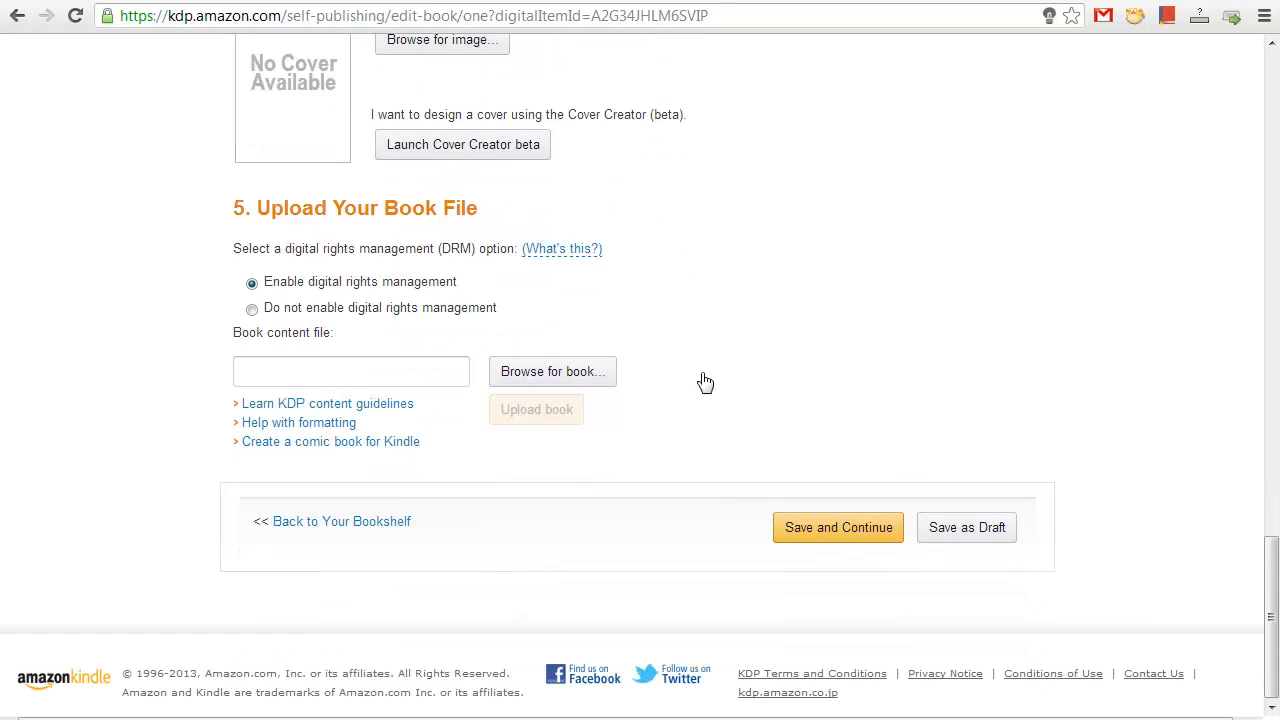
middle_click(676, 386)
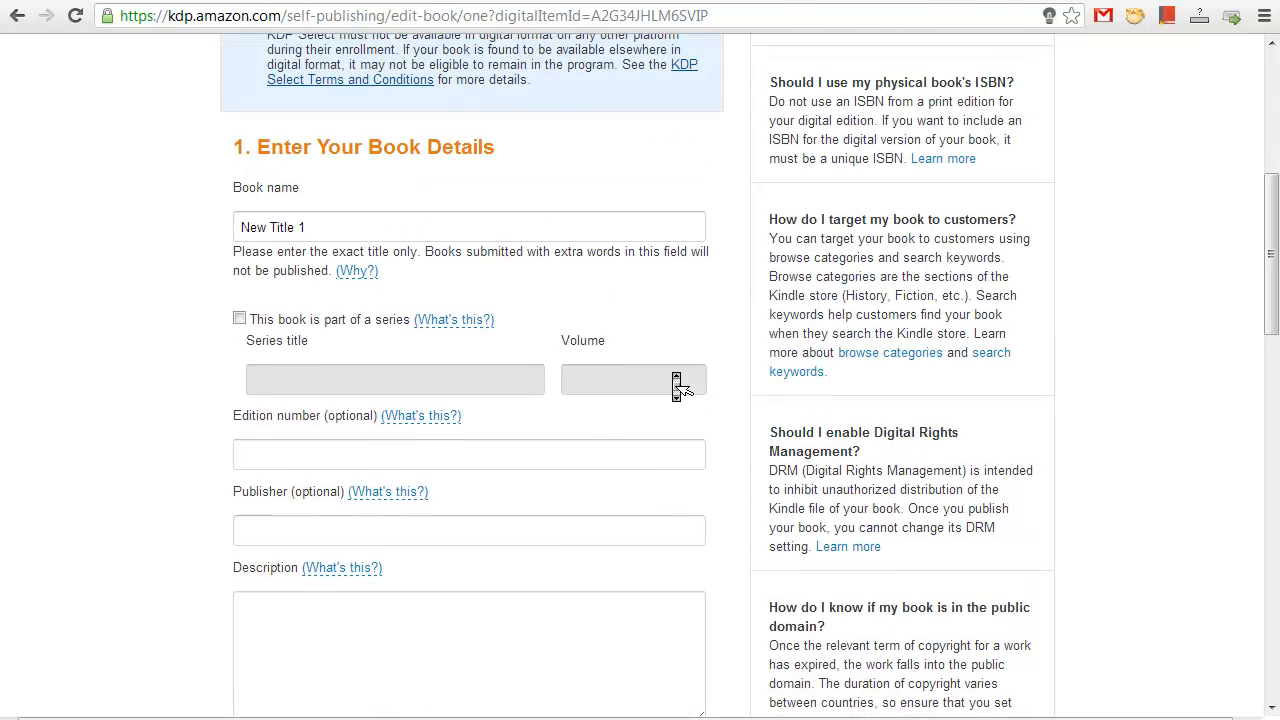
scroll(677, 385, down, 1)
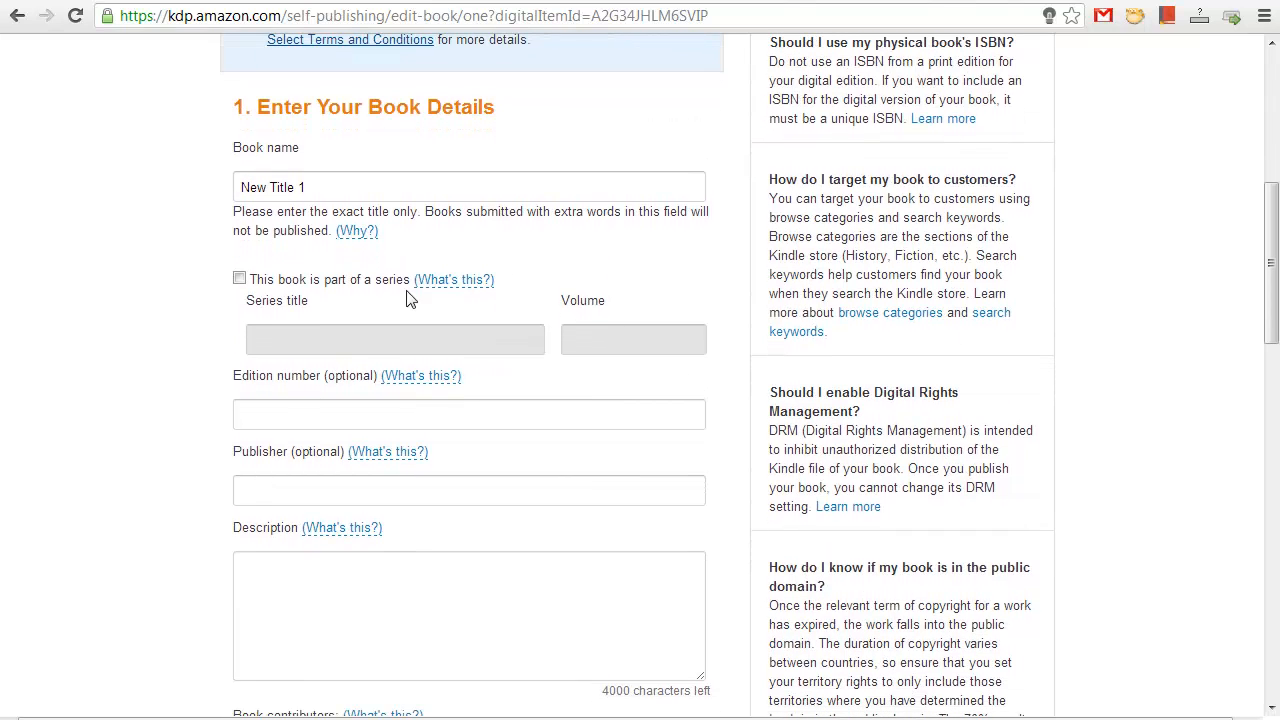
scroll(433, 546, down, 1)
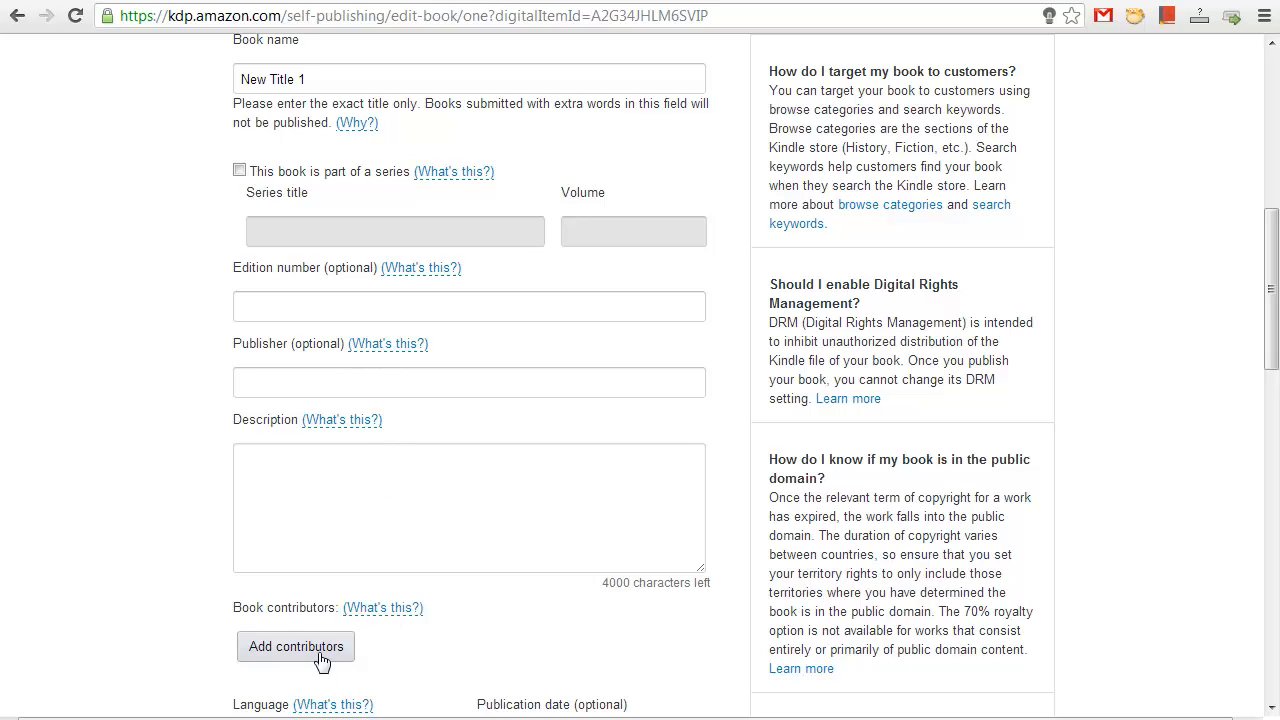
click(390, 476)
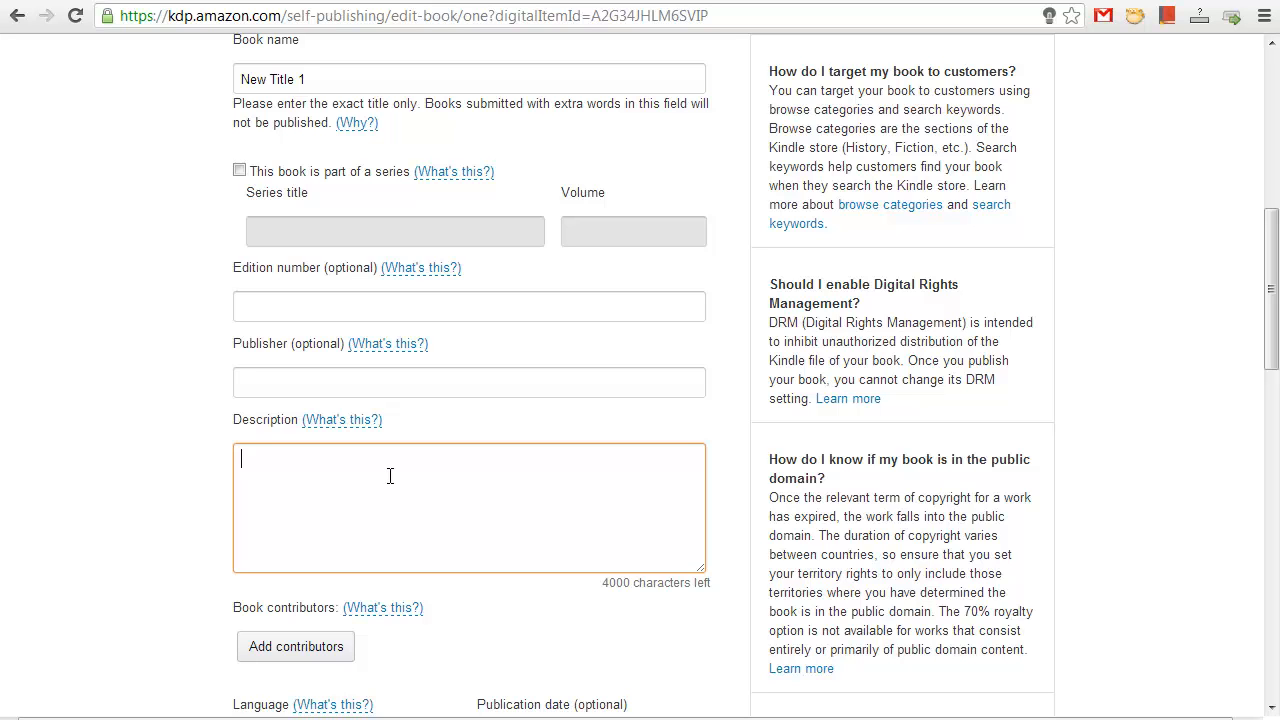
scroll(392, 482, down, 4)
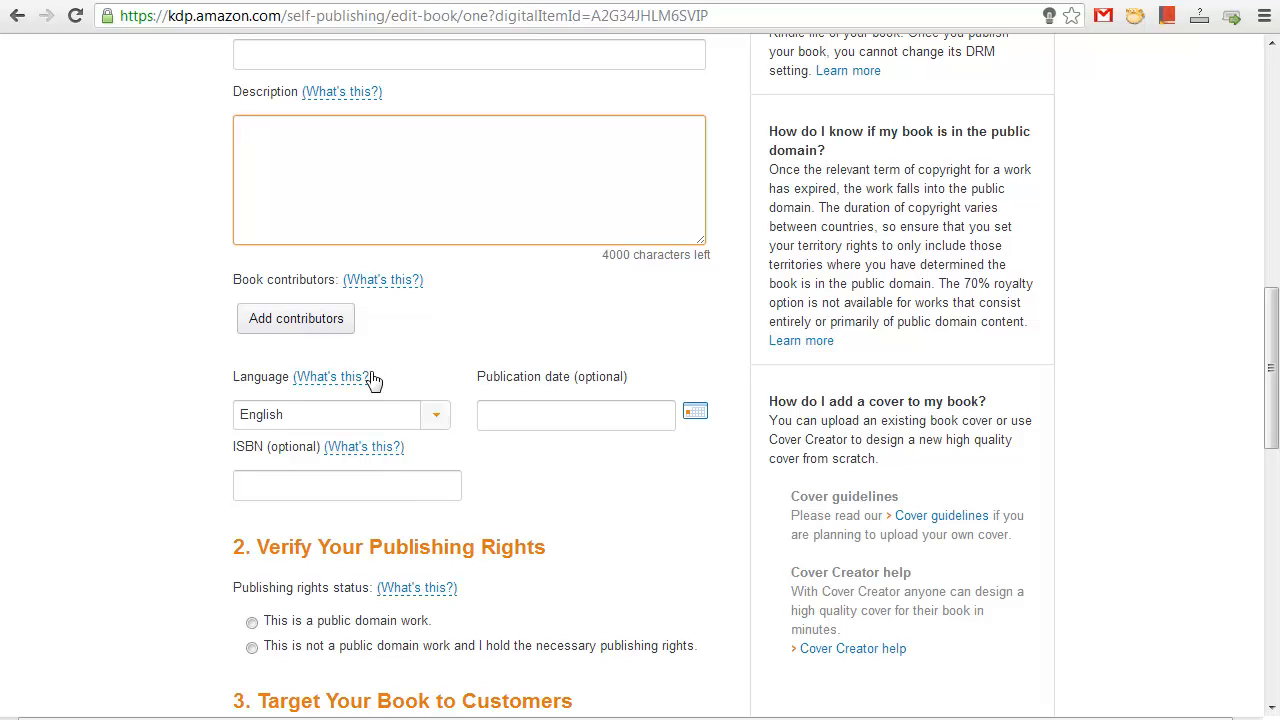
Step: Examine the name fields and title options for adding a book contributor, and leave without saving
click(340, 333)
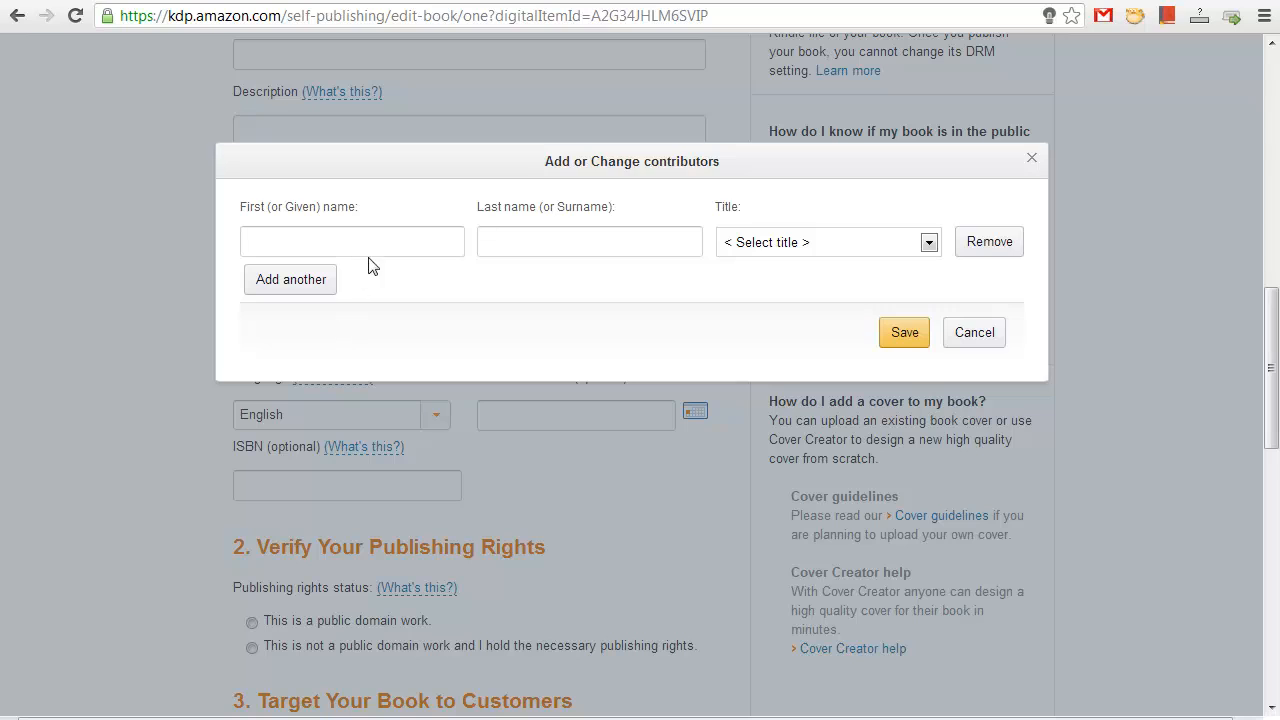
click(375, 249)
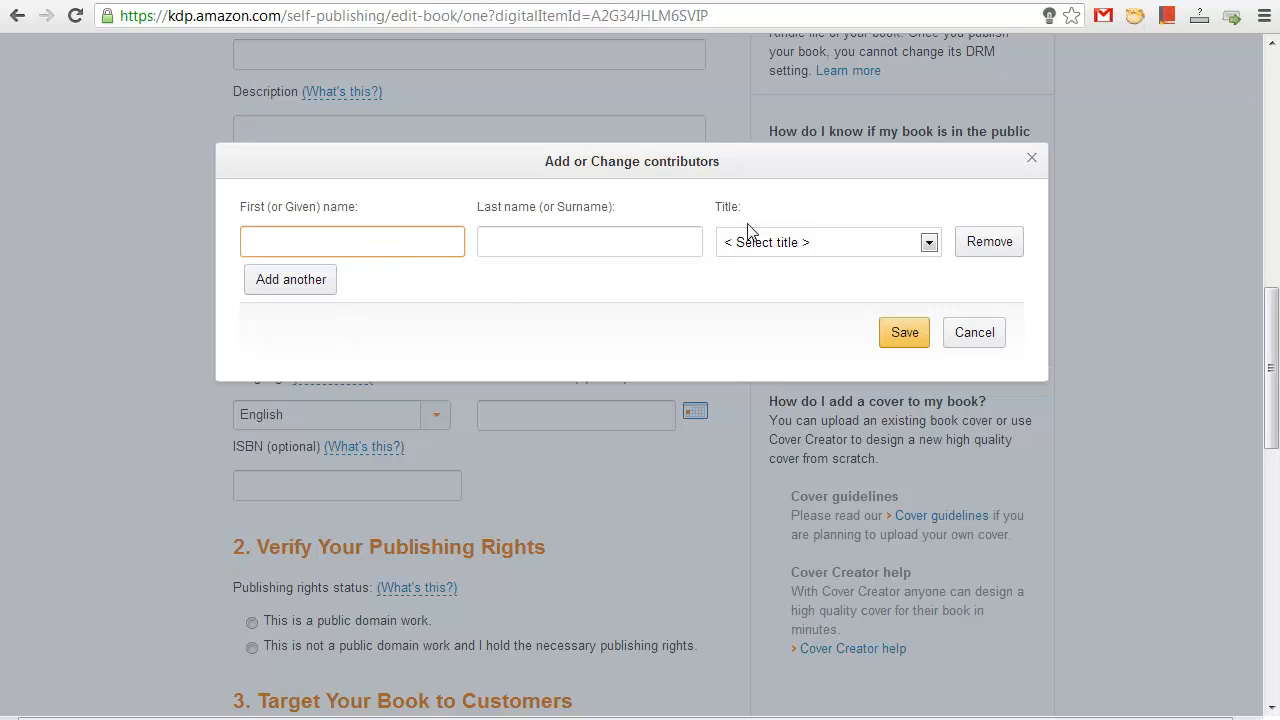
click(823, 243)
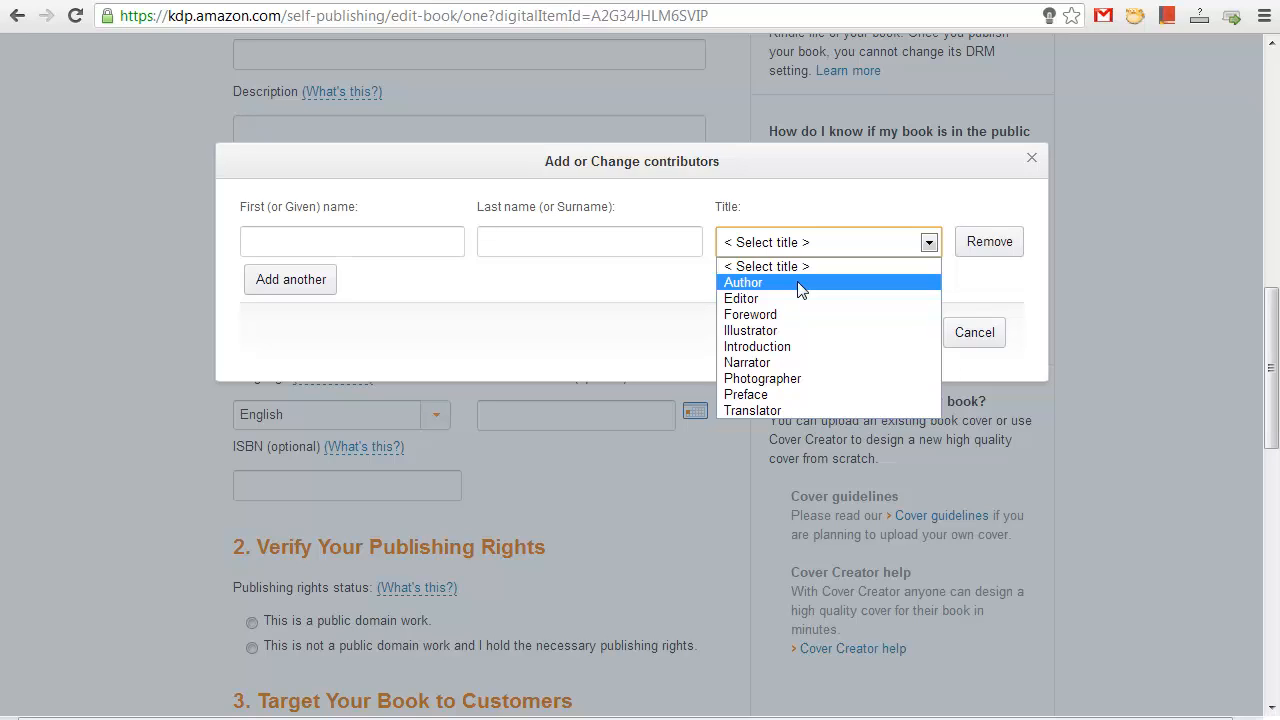
click(987, 335)
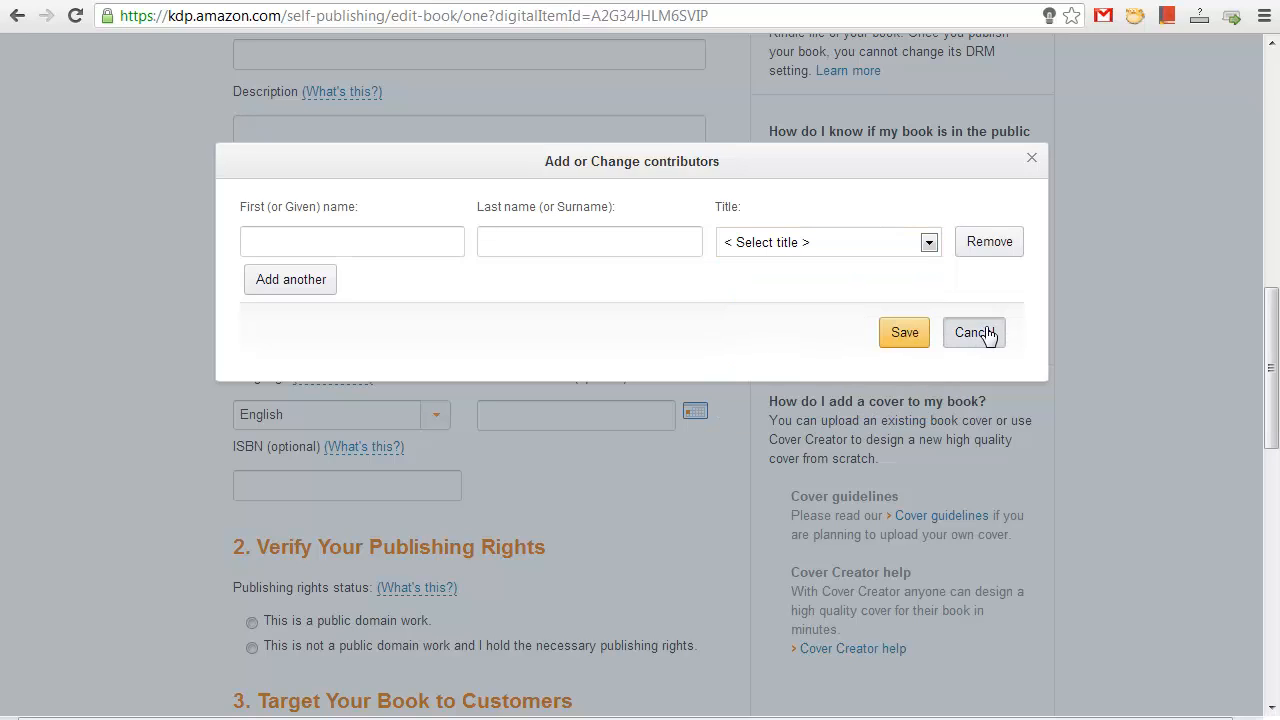
click(987, 335)
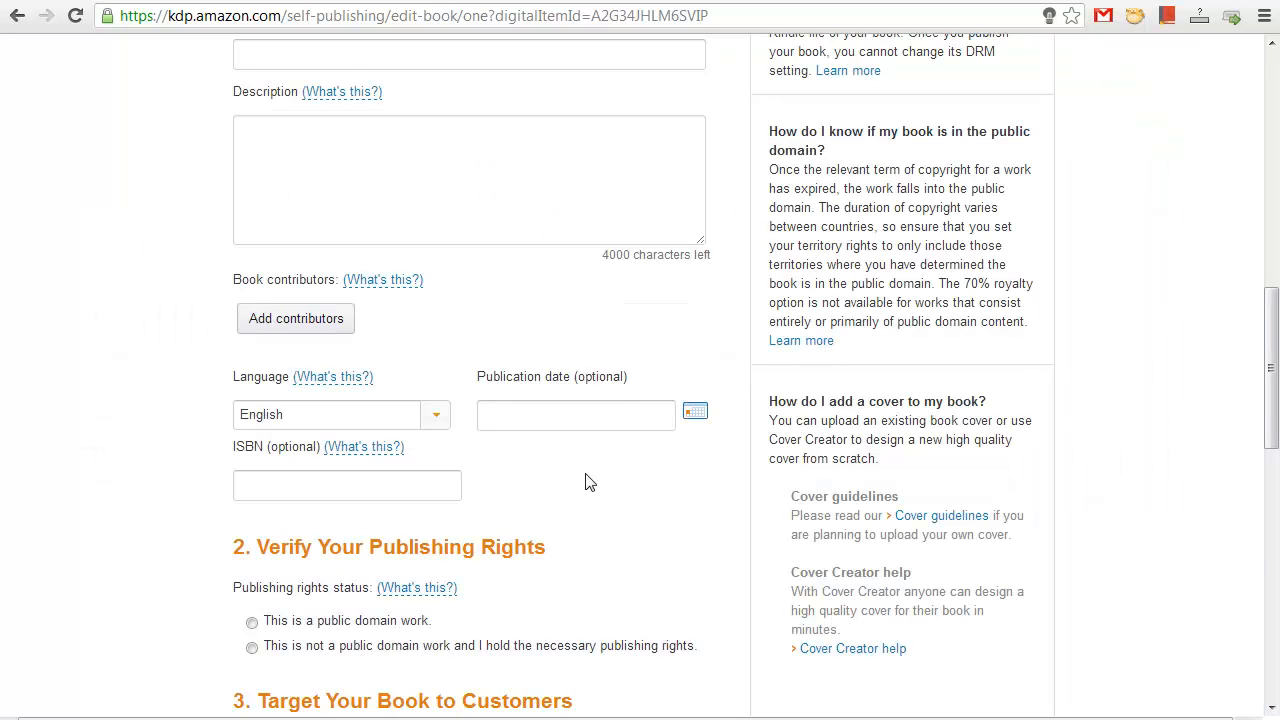
Step: Set the publishing rights status to not a public domain work, with the necessary publishing rights held
scroll(589, 482, down, 3)
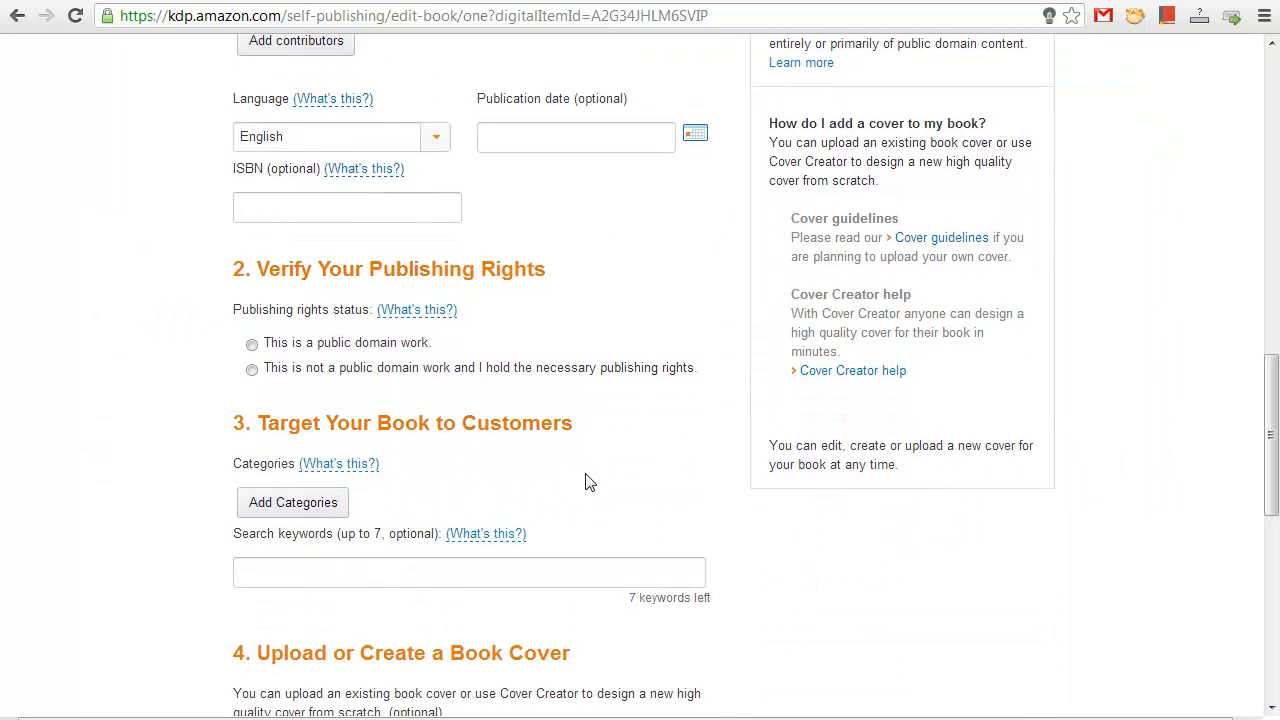
scroll(627, 367, down, 1)
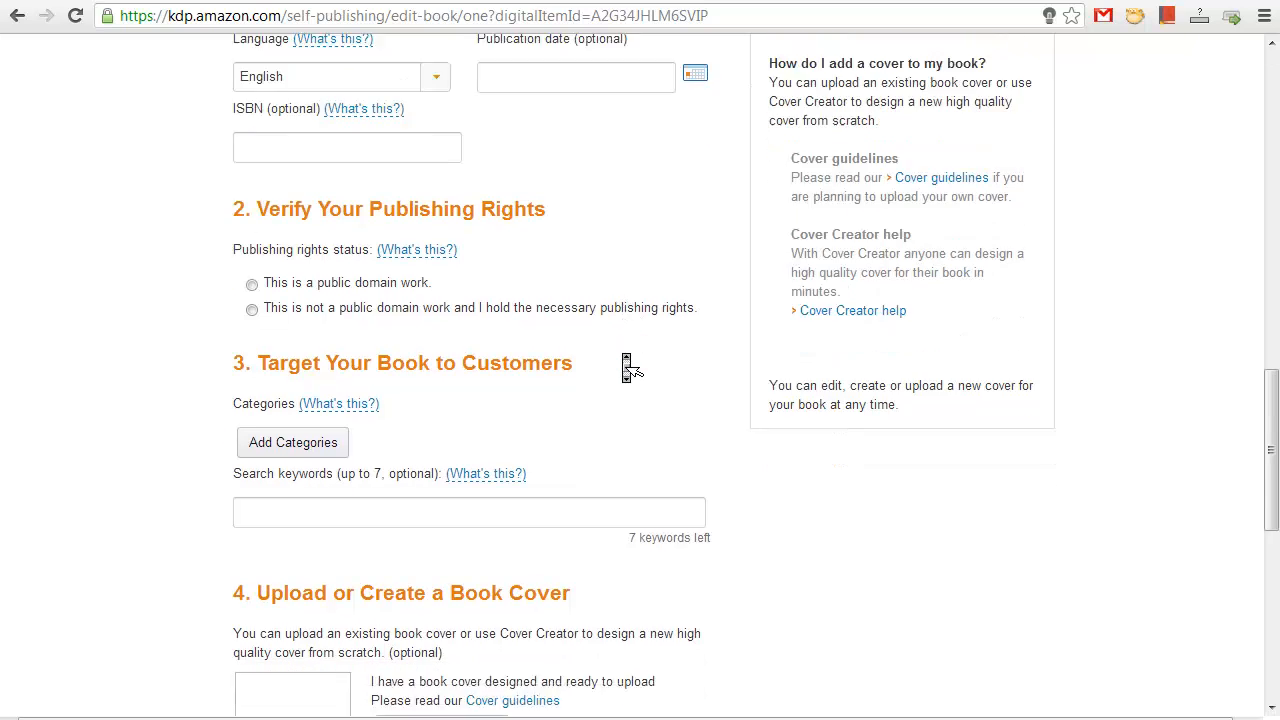
scroll(627, 367, down, 1)
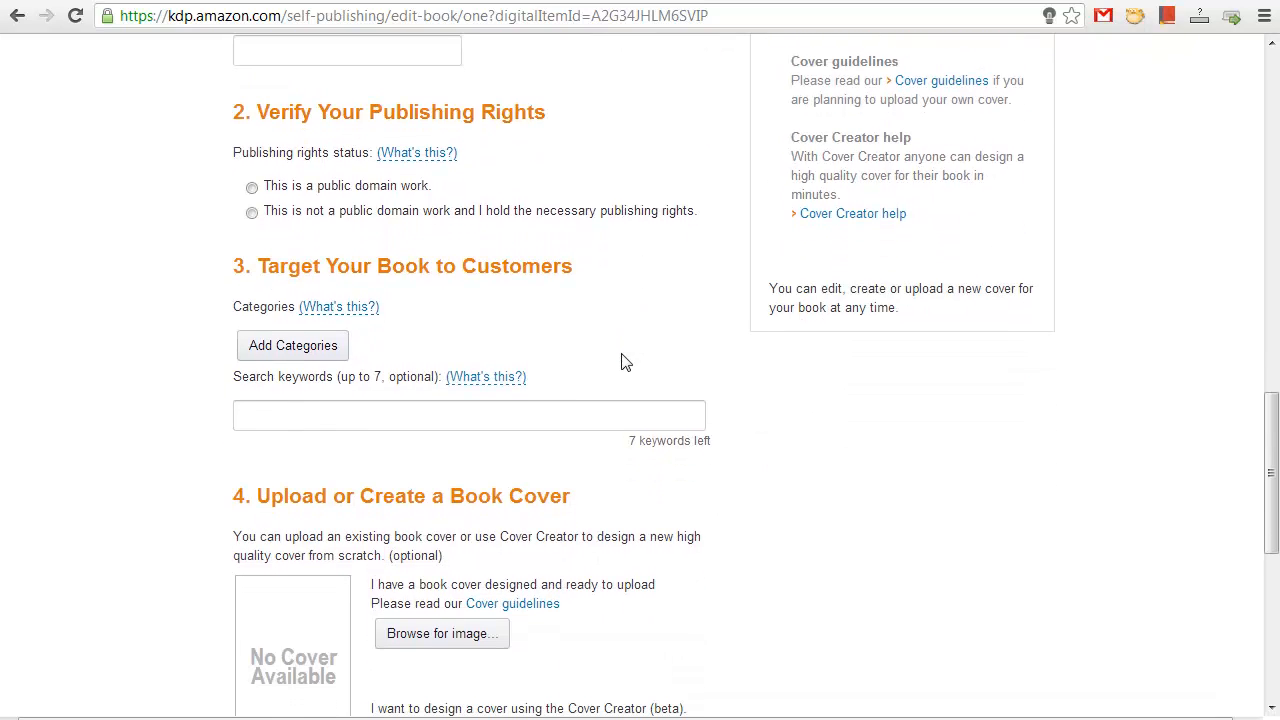
middle_click(626, 366)
click(252, 212)
click(252, 213)
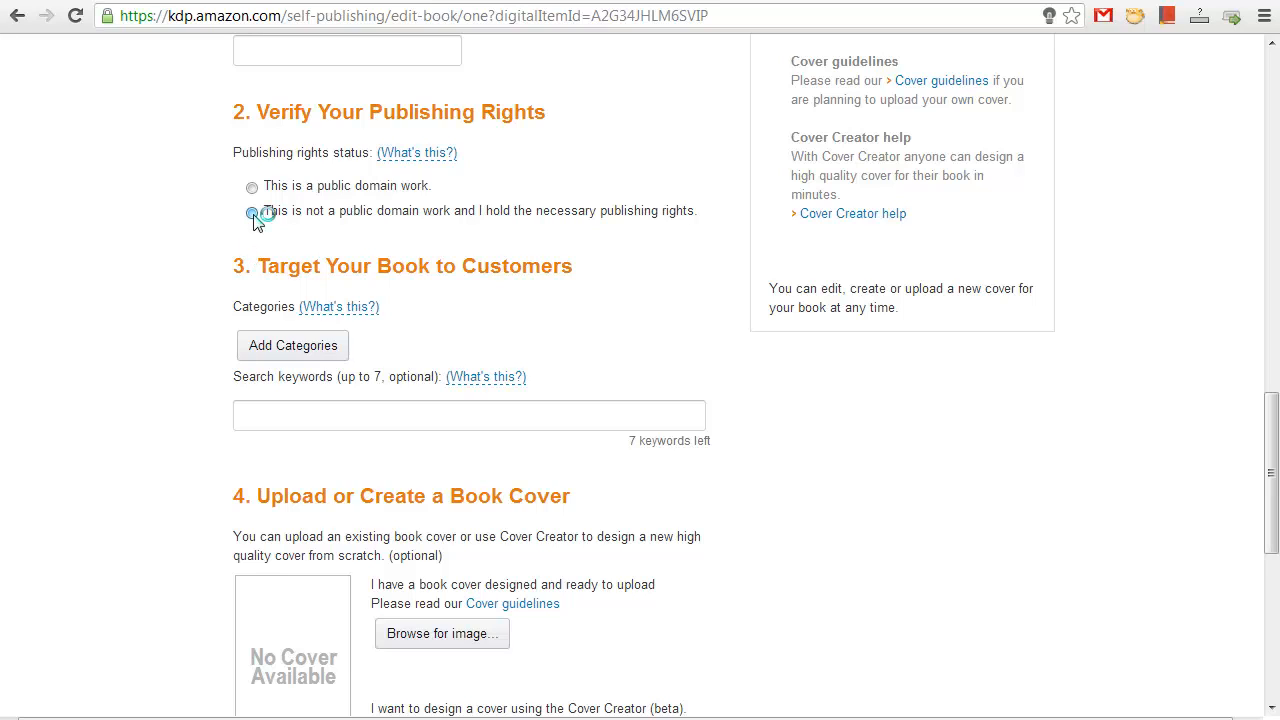
Step: Browse the top-level book categories down to Health & Fitness, and leave the selection without saving
click(310, 350)
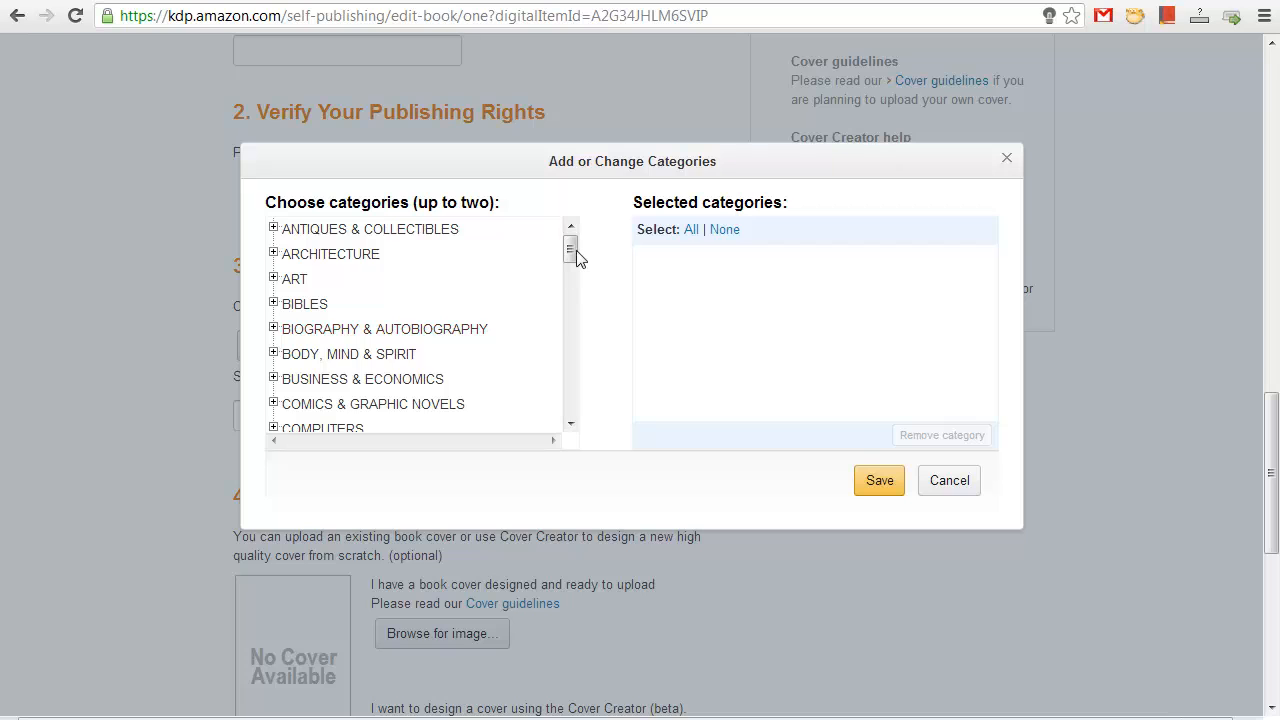
drag(577, 258, 573, 302)
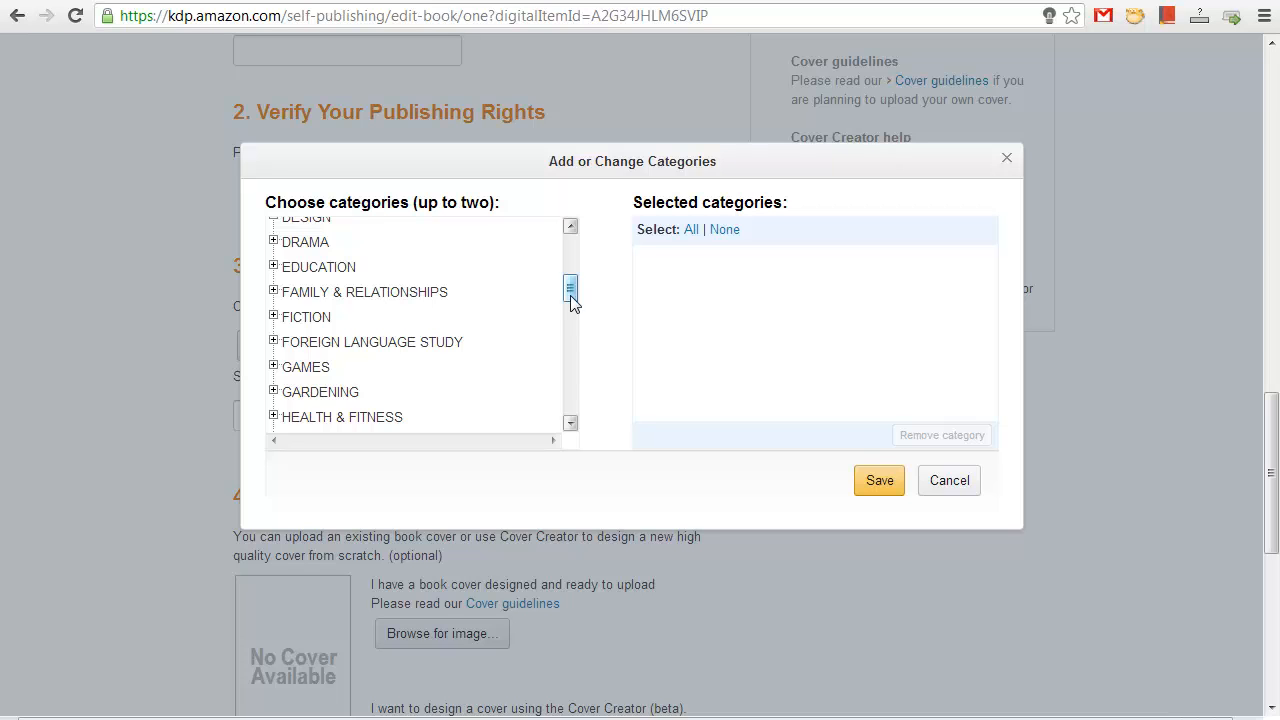
click(929, 483)
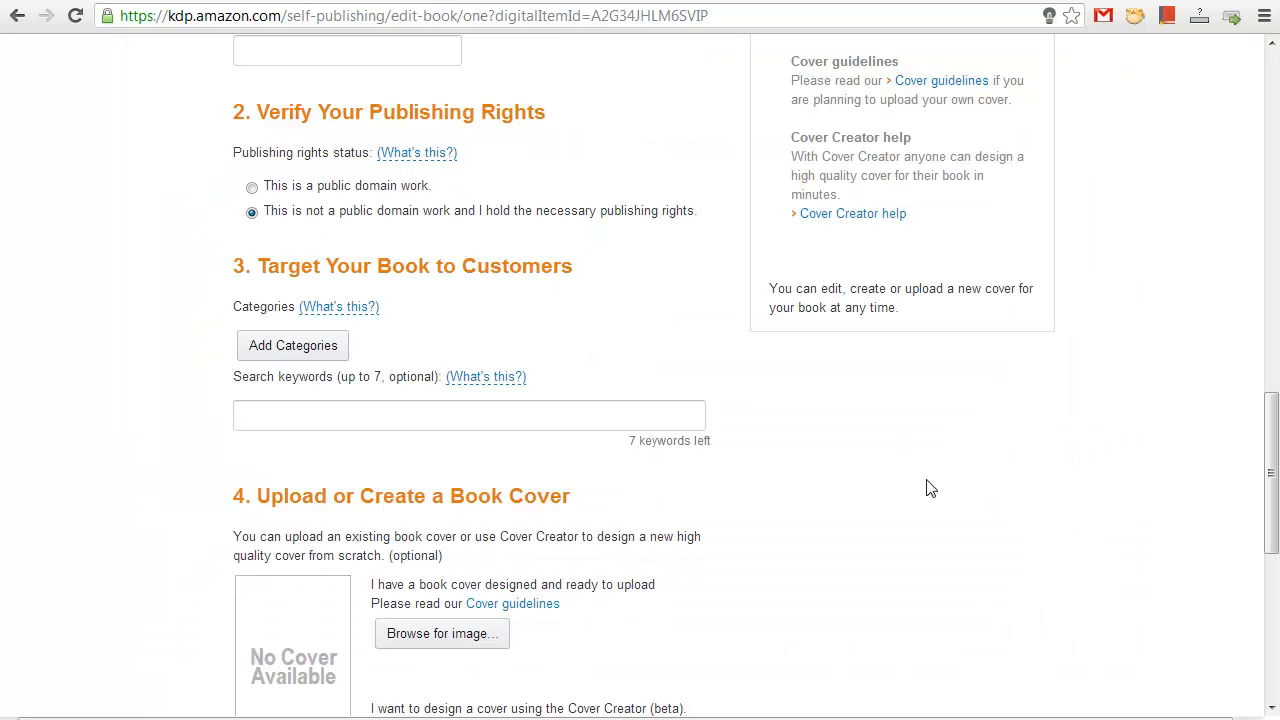
Step: Review the cover and book file upload sections, and the search keywords field for targeting customers
scroll(930, 494, down, 1)
scroll(930, 494, down, 5)
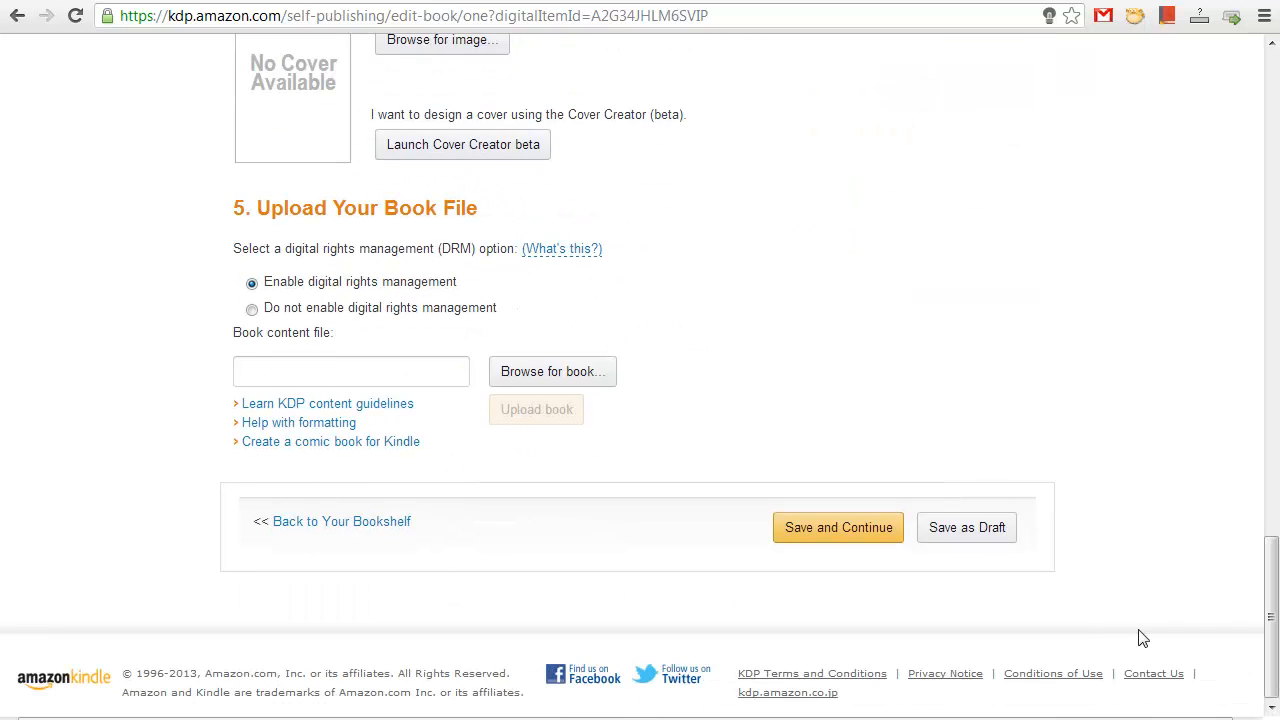
scroll(766, 323, up, 5)
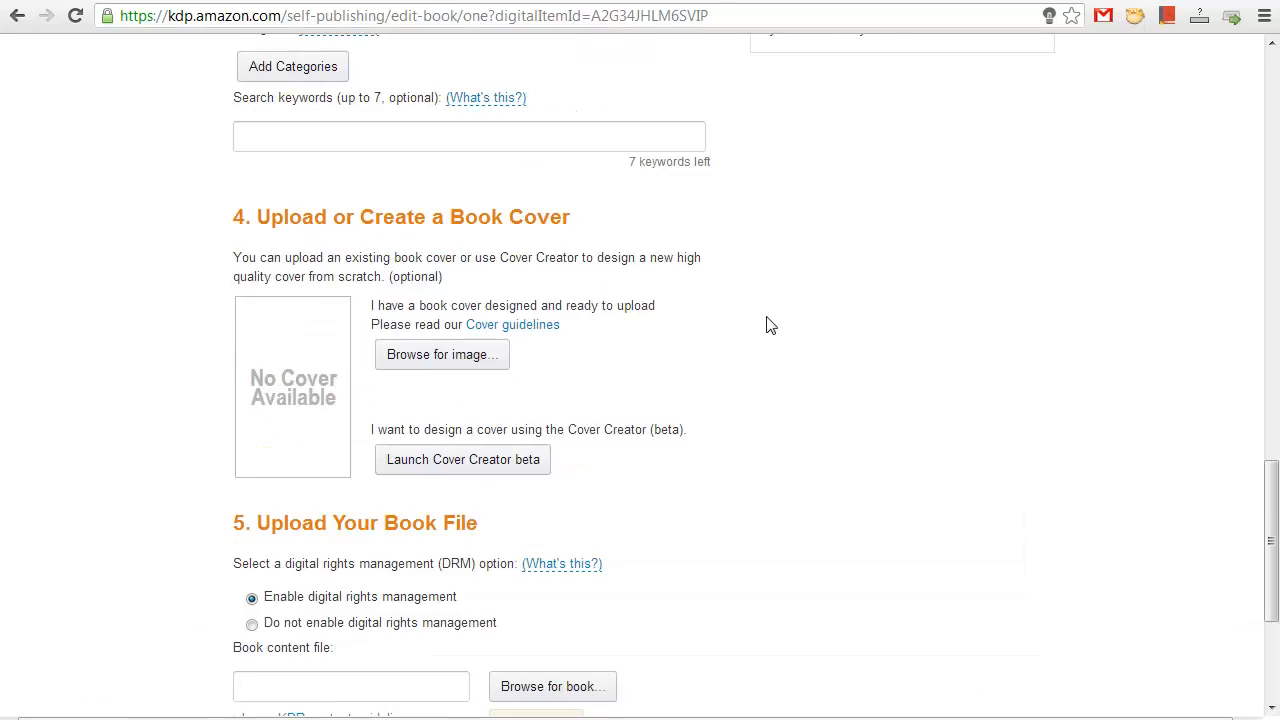
scroll(766, 323, up, 2)
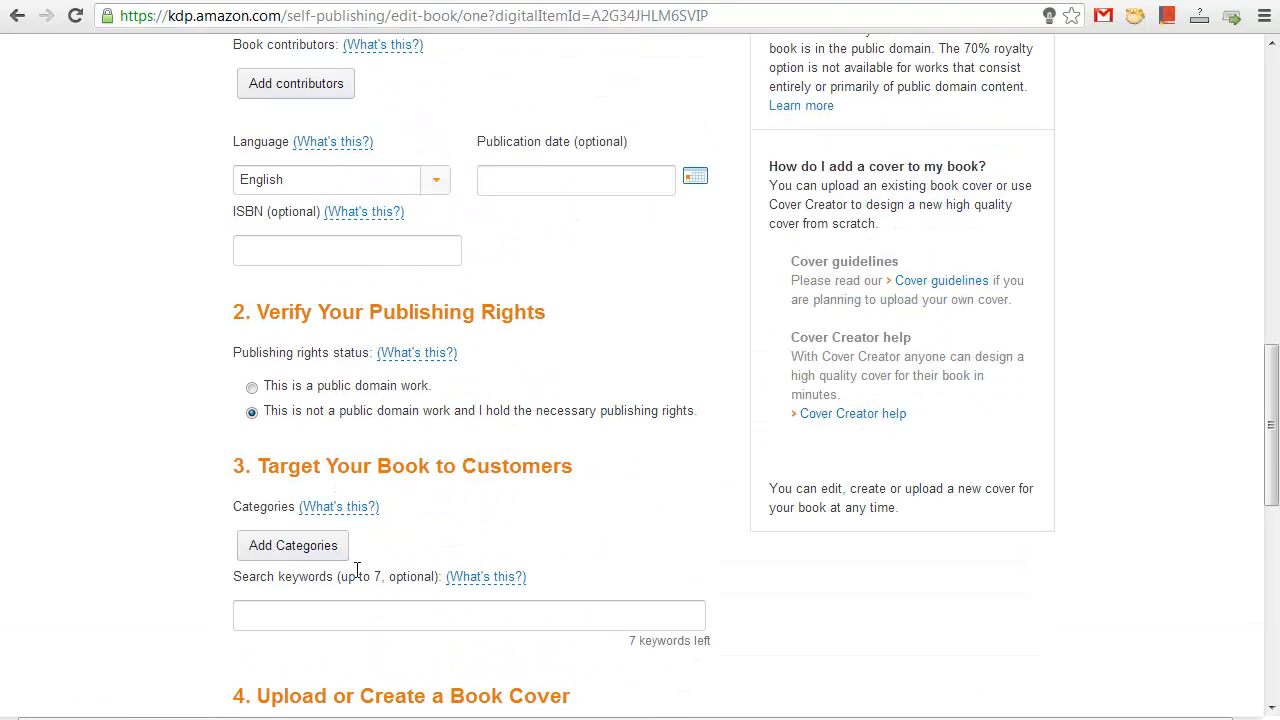
click(345, 616)
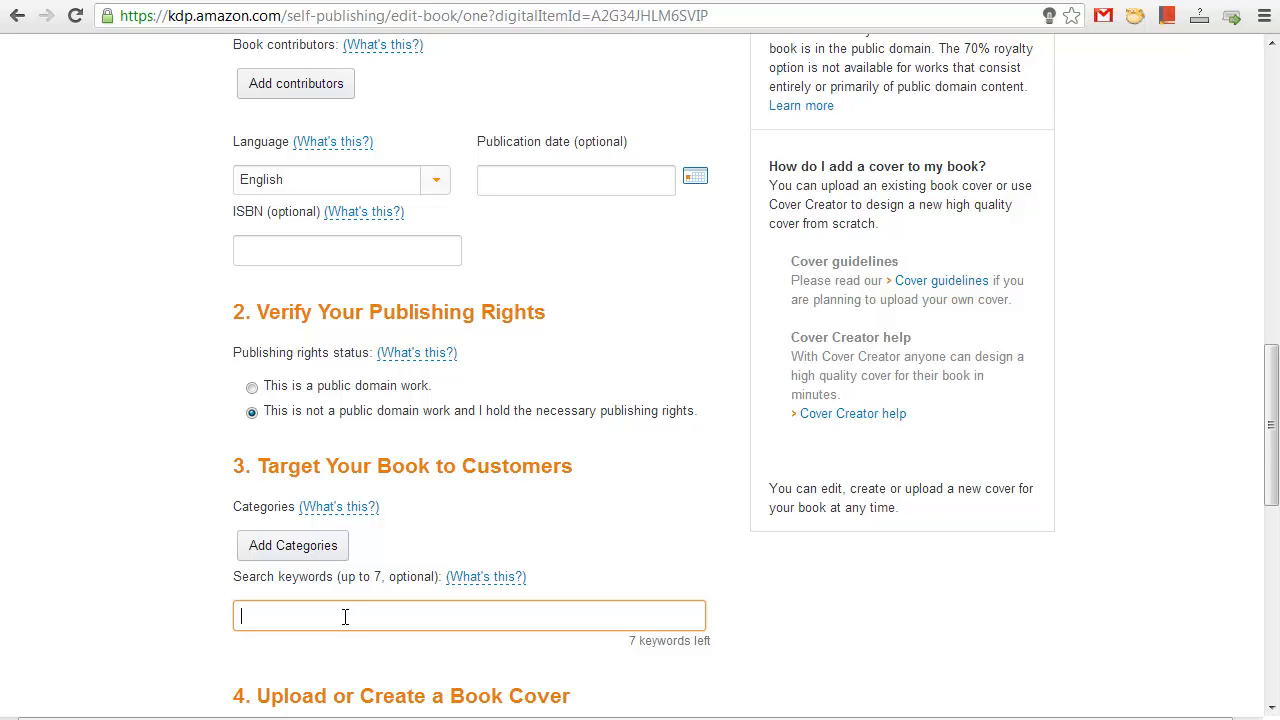
scroll(345, 600, down, 2)
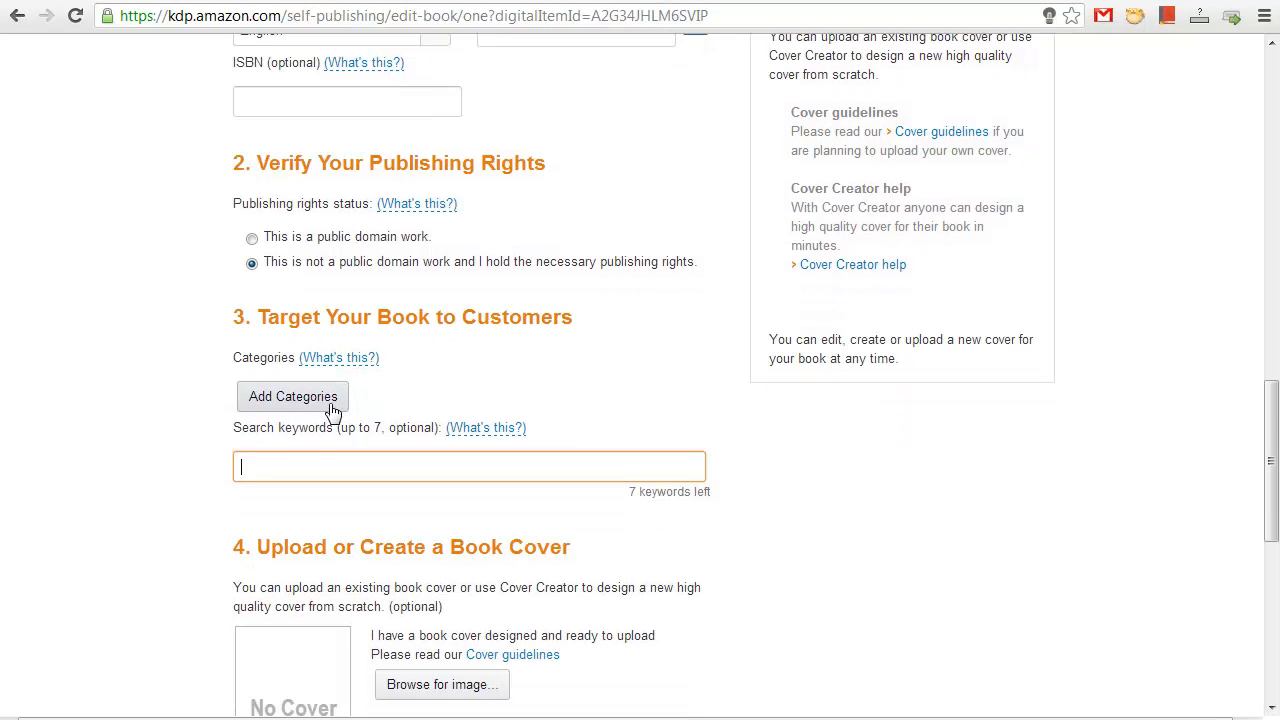
Step: Select the General category under Bibles for the book, and deselect it again
click(323, 397)
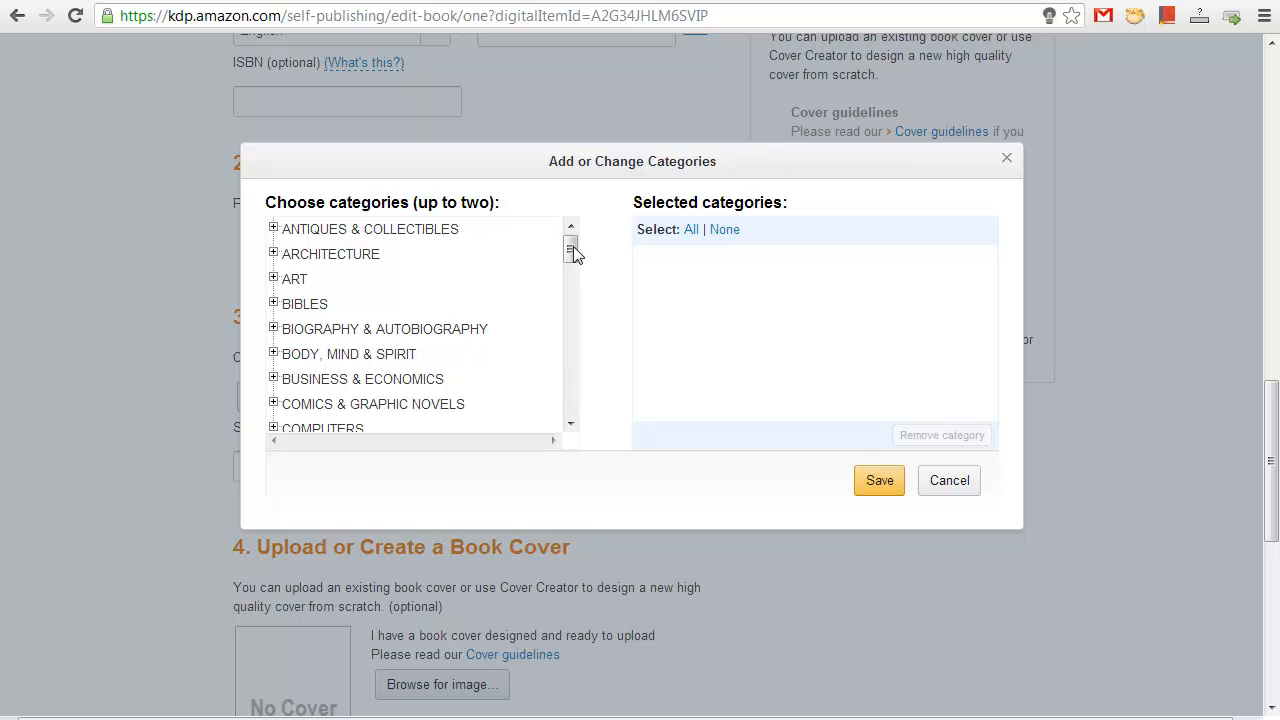
click(274, 305)
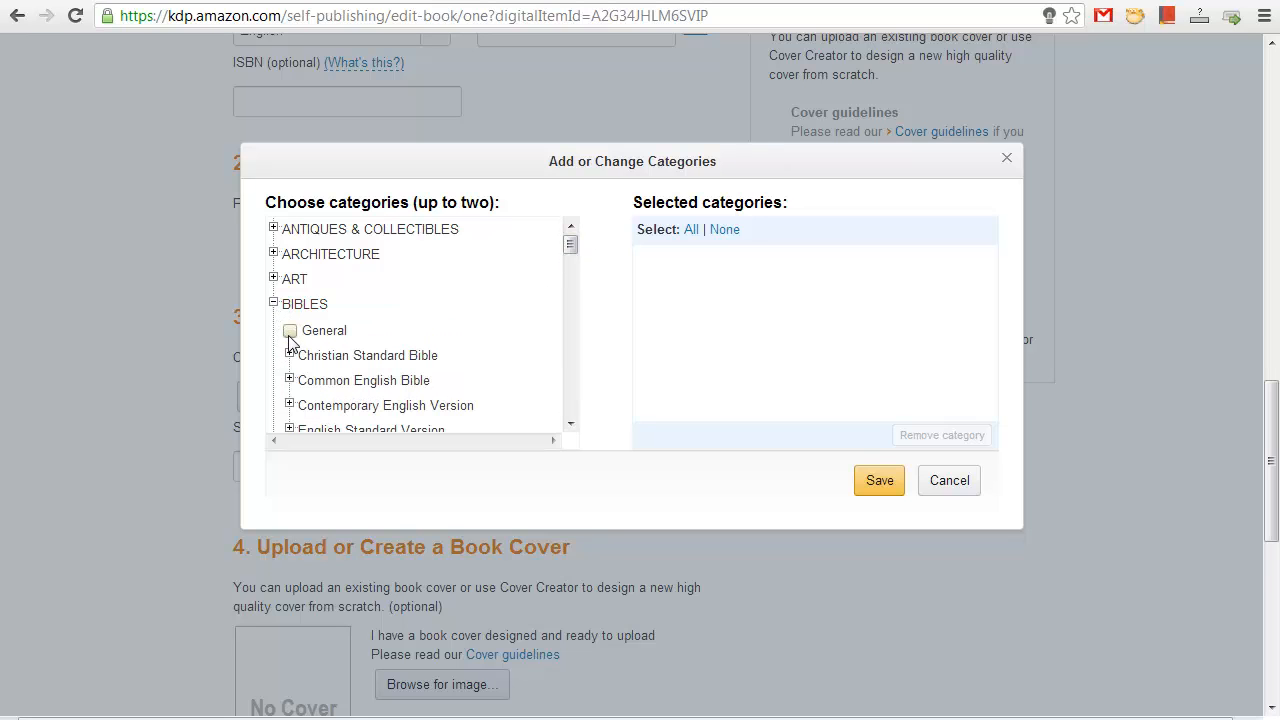
click(290, 336)
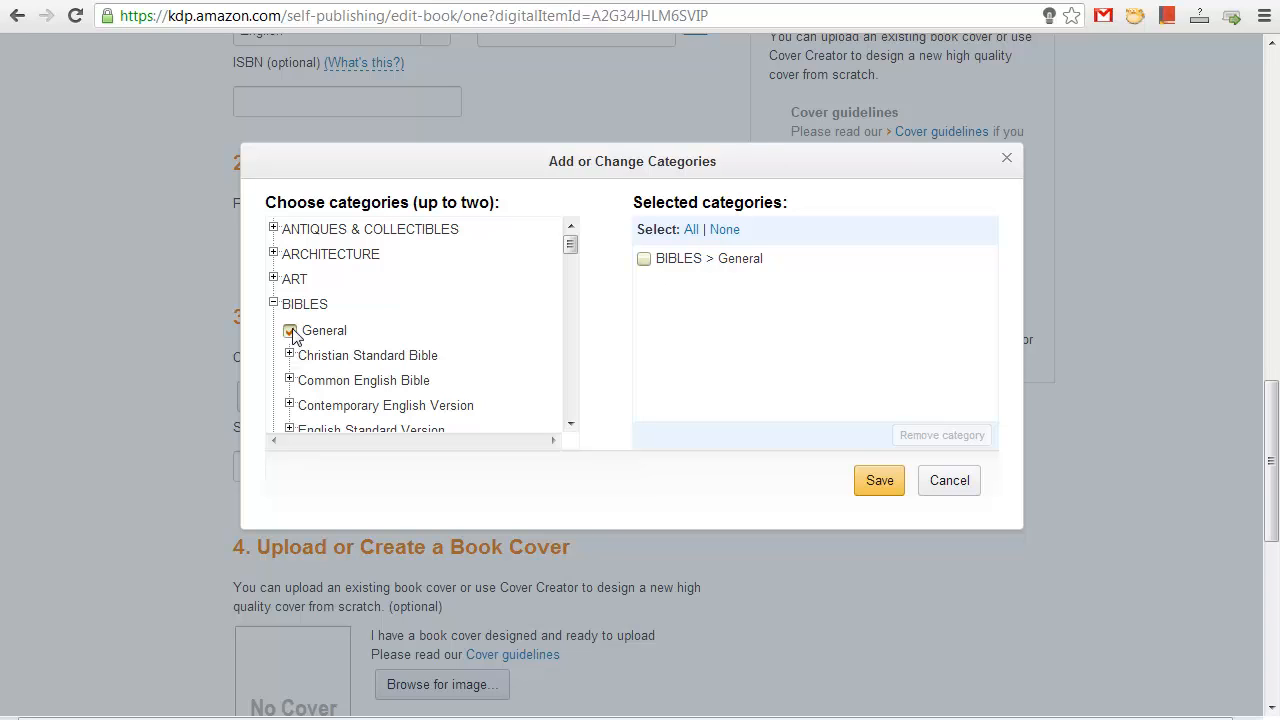
click(290, 331)
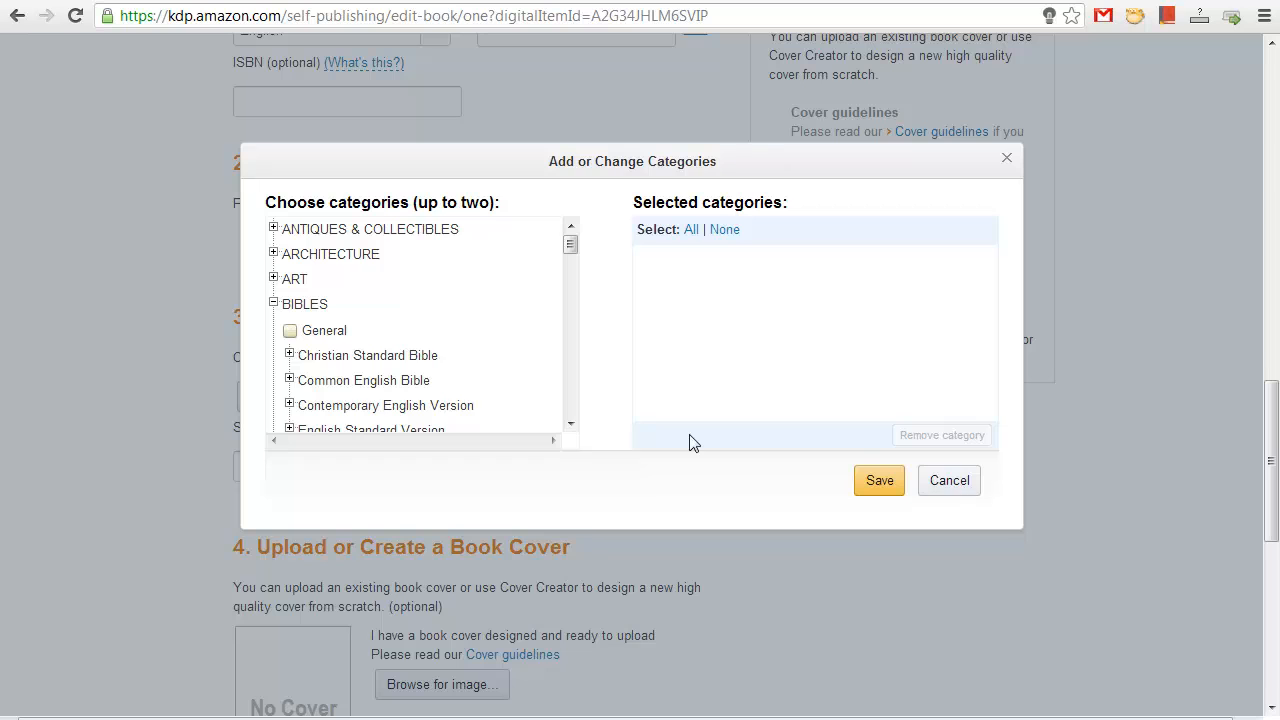
Step: Examine the Common English Bible subcategories under Bibles, and leave the category selection without saving
click(289, 381)
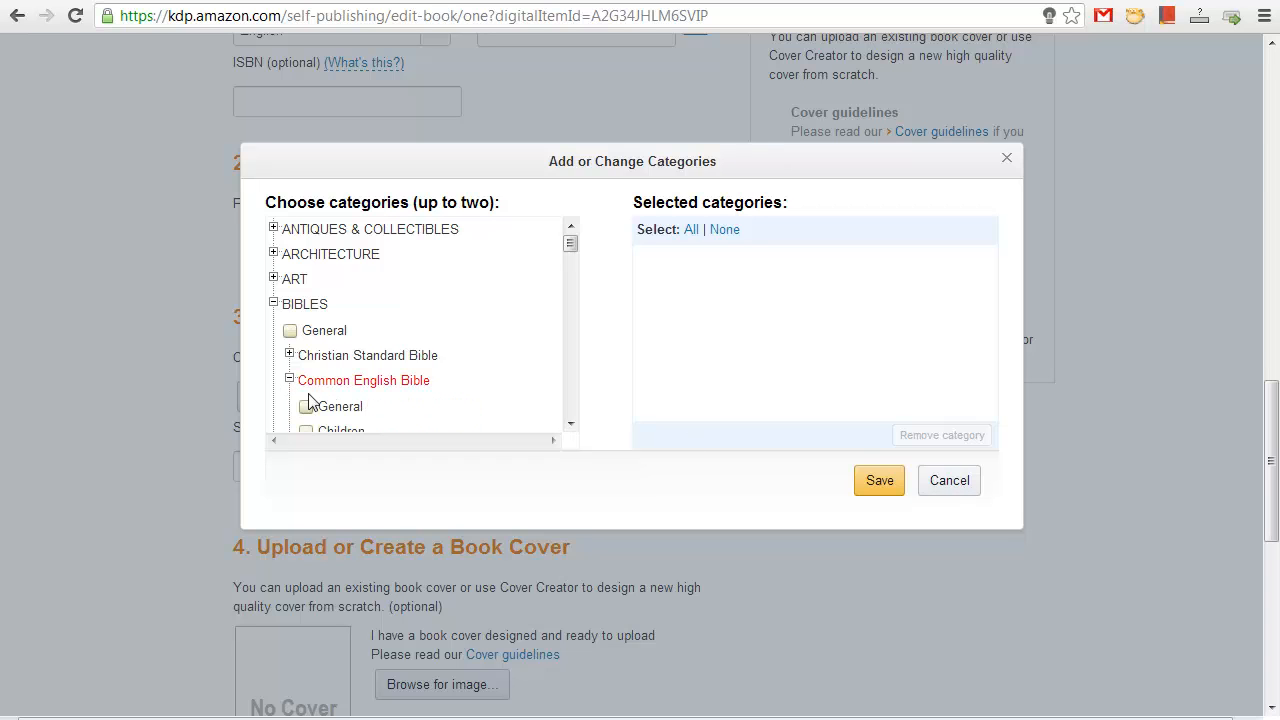
scroll(577, 270, down, 1)
scroll(577, 270, down, 5)
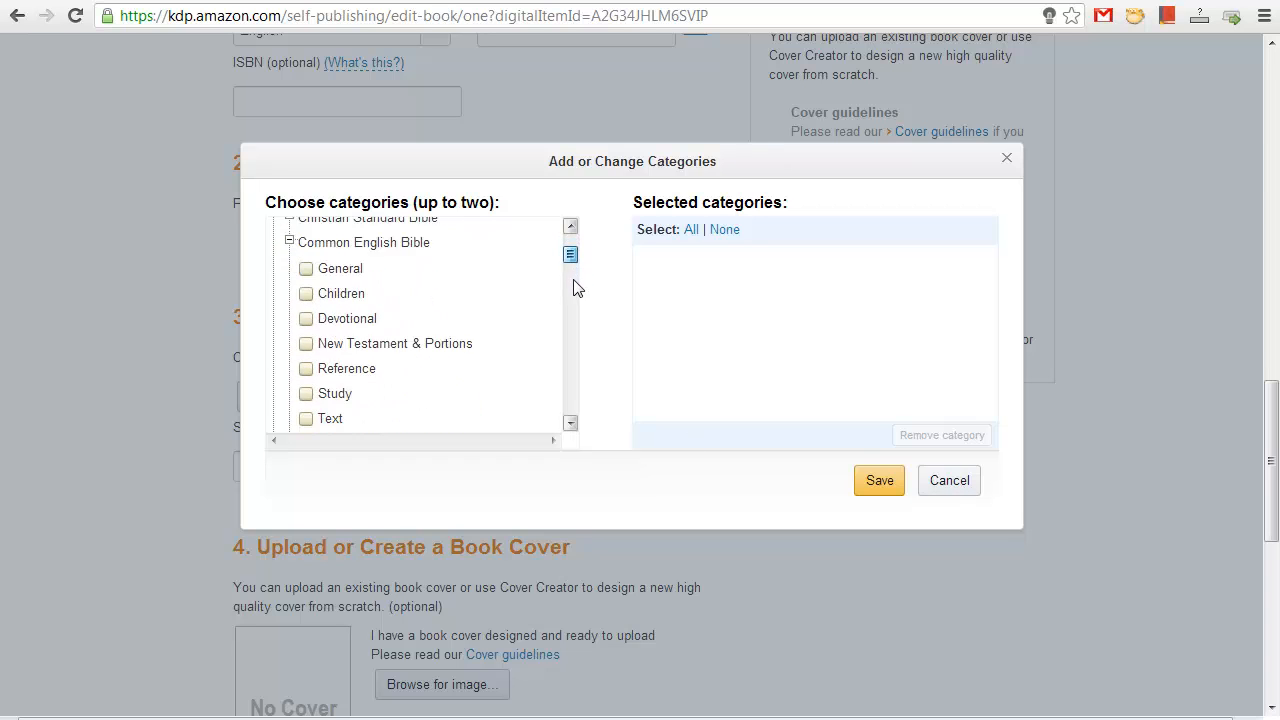
scroll(575, 270, up, 1)
drag(573, 268, 570, 252)
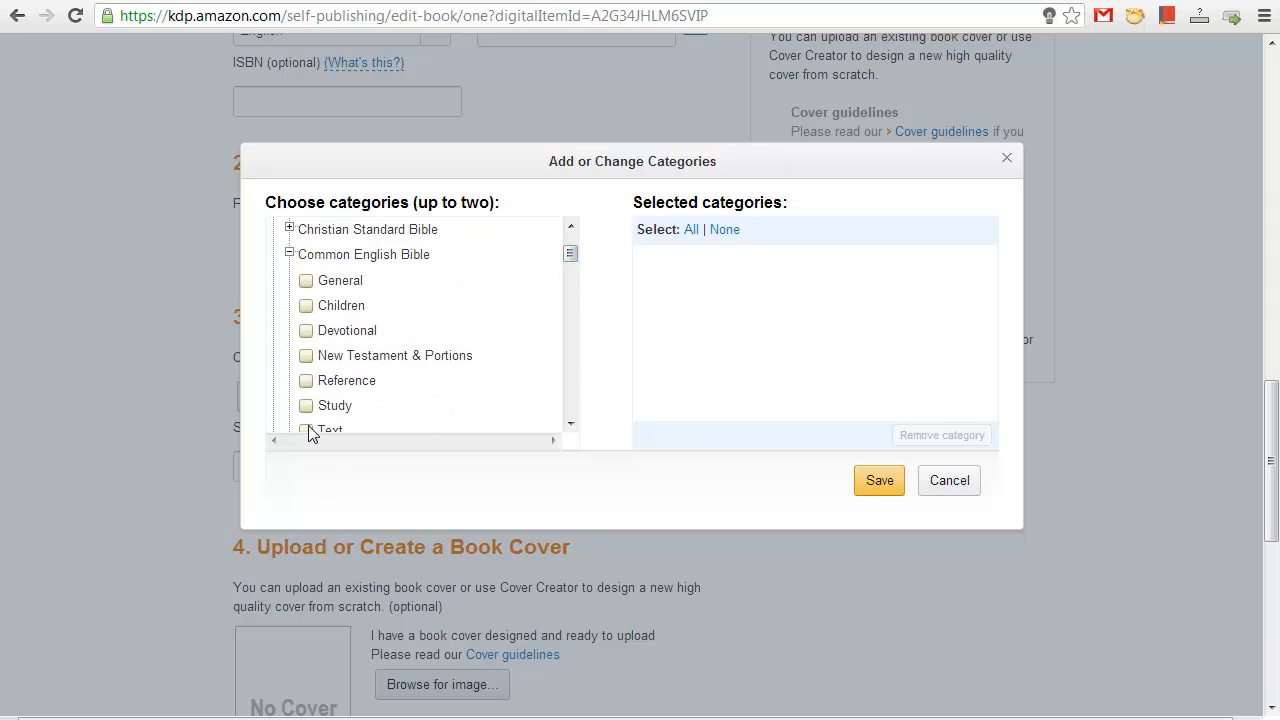
scroll(571, 262, down, 5)
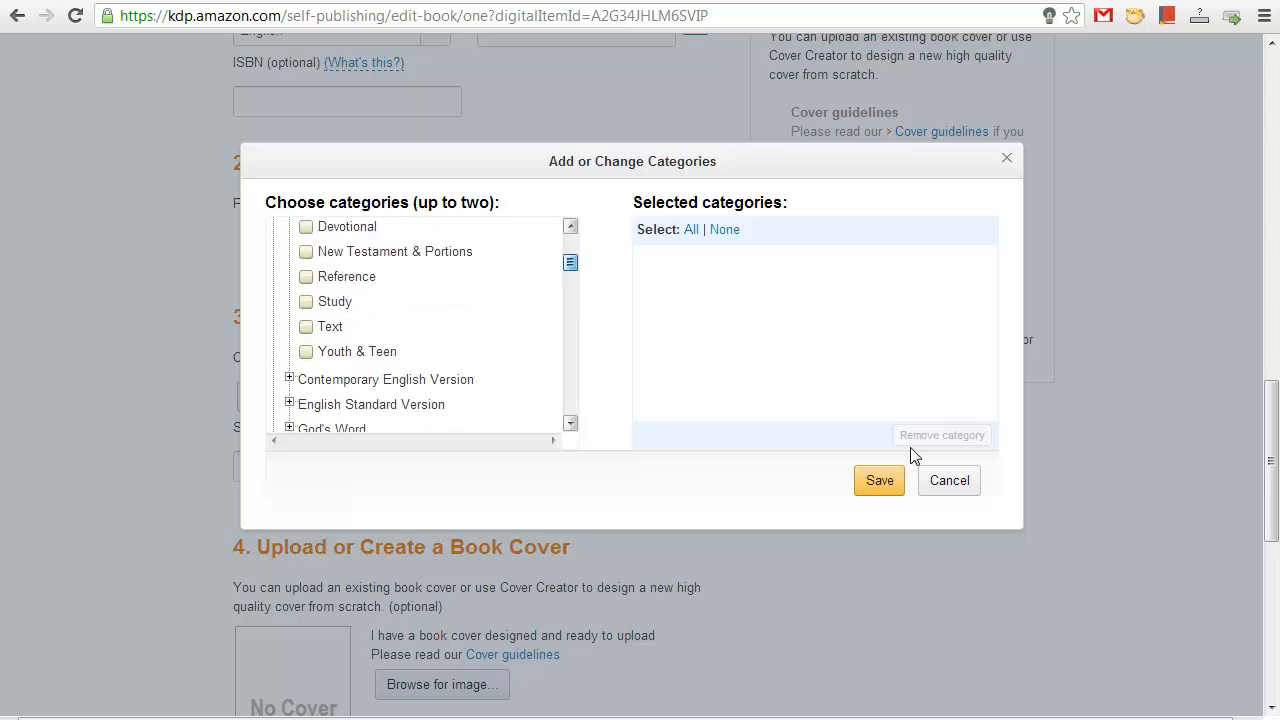
click(940, 481)
click(414, 460)
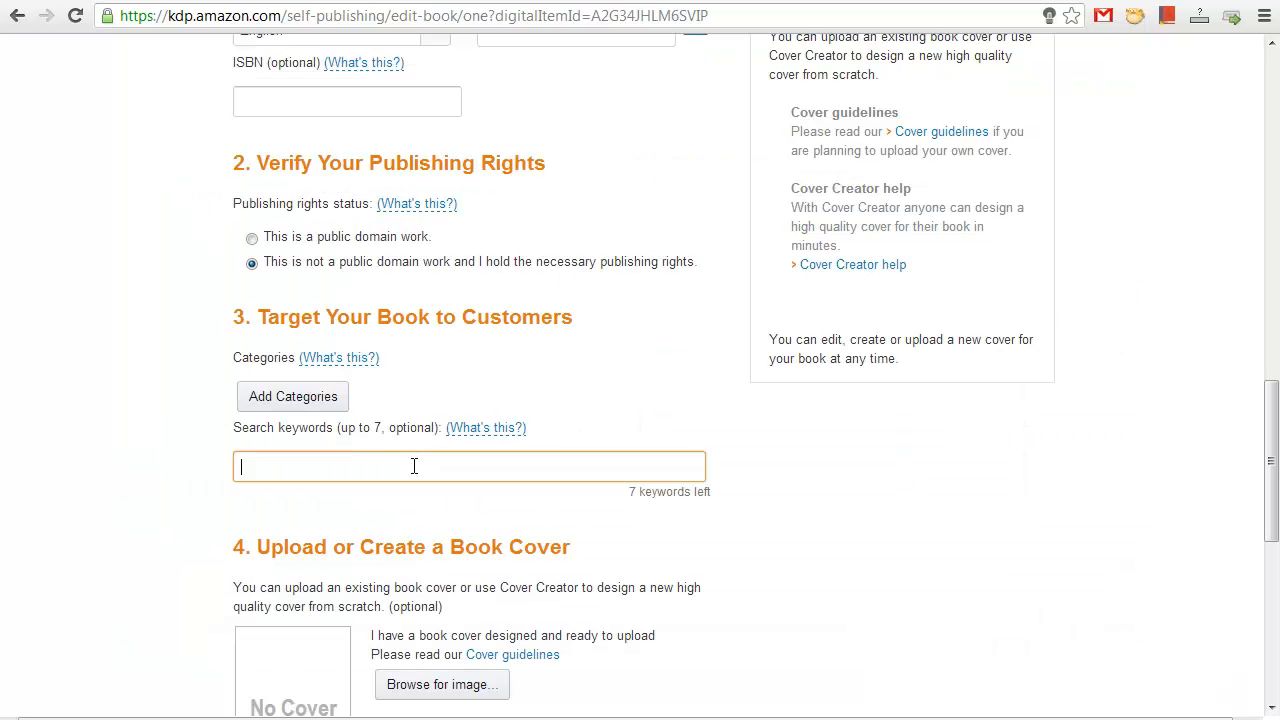
click(224, 497)
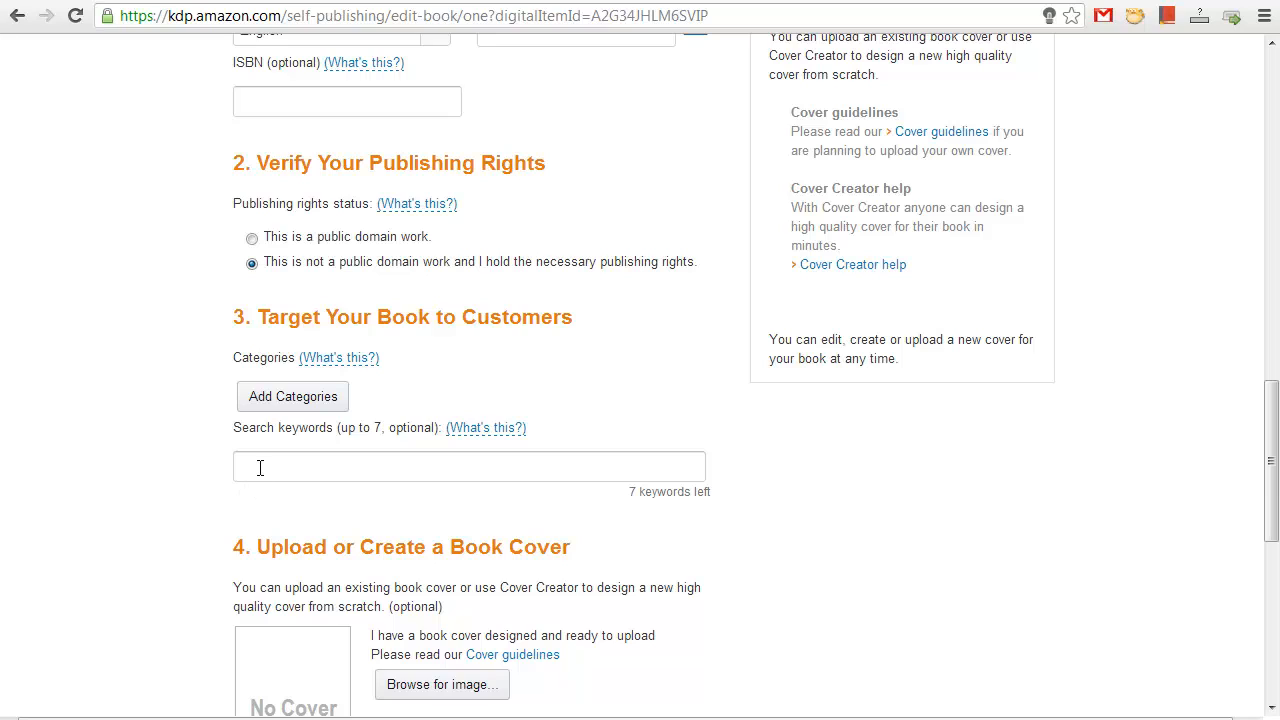
click(259, 467)
click(157, 577)
click(311, 455)
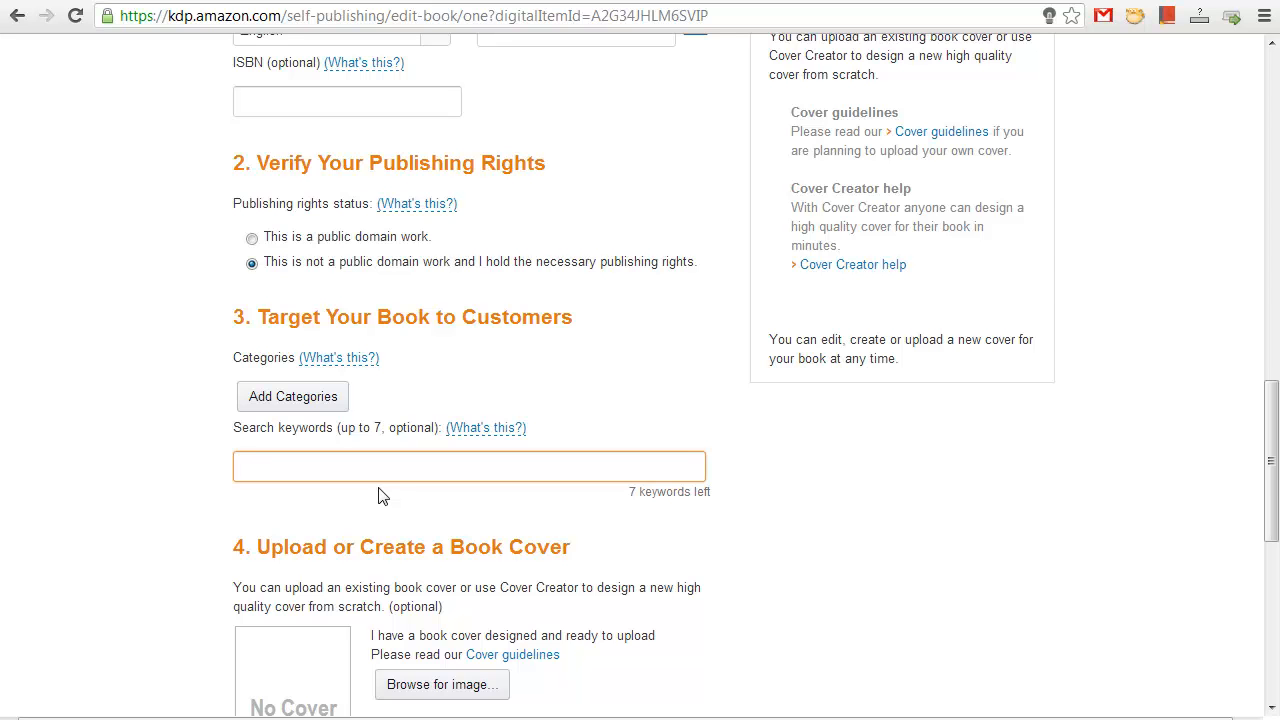
Step: Read the royalty option explanation on the rights and pricing page, and choose the 70% royalty for the book
scroll(380, 495, down, 6)
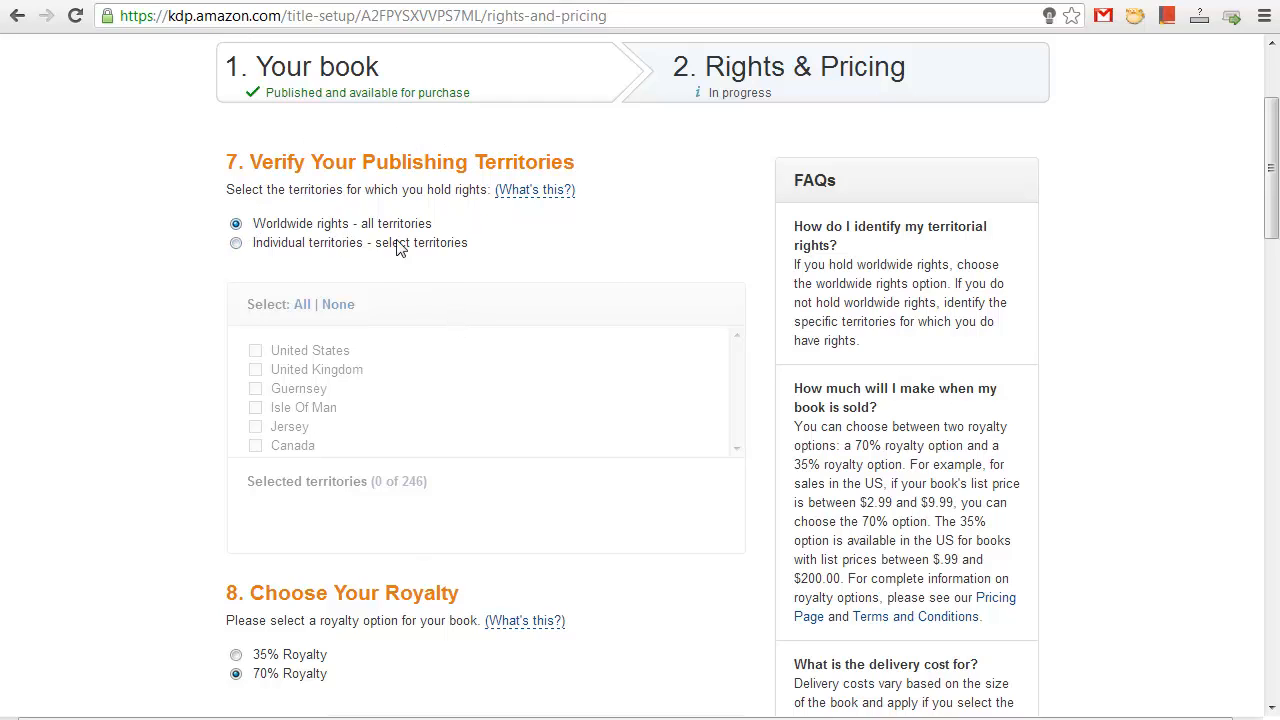
scroll(600, 466, down, 2)
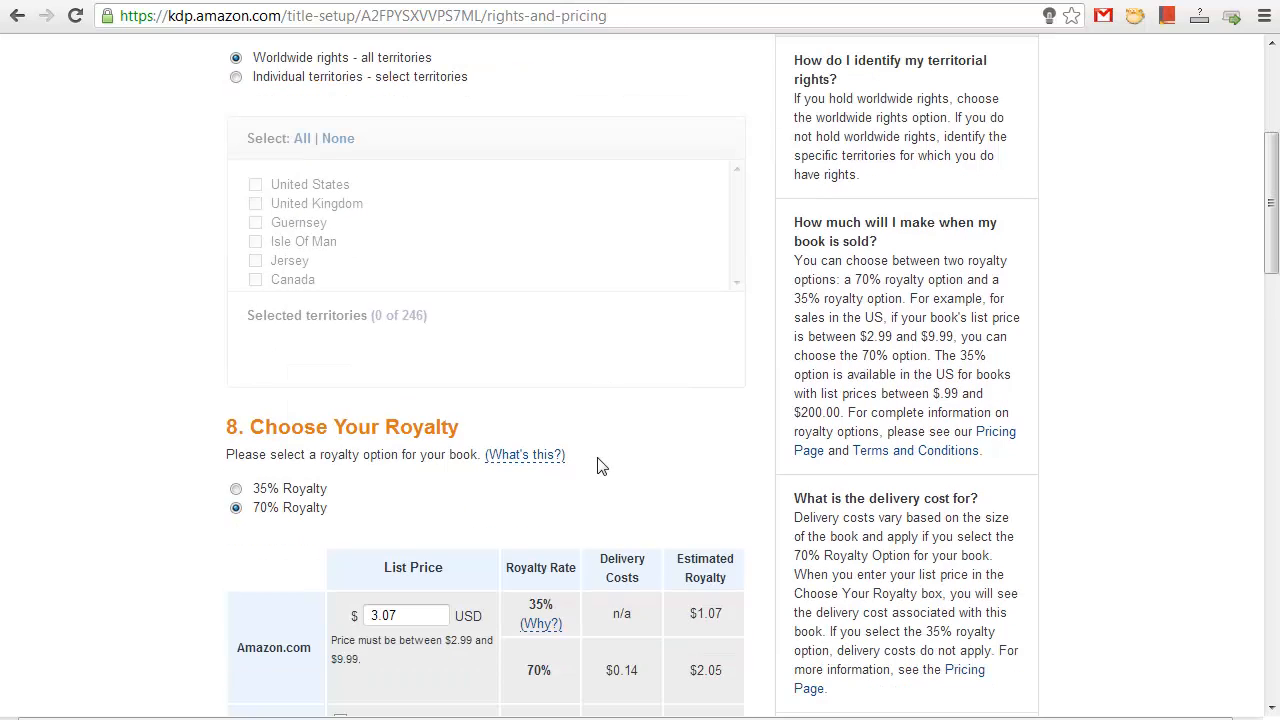
click(548, 460)
scroll(286, 463, down, 1)
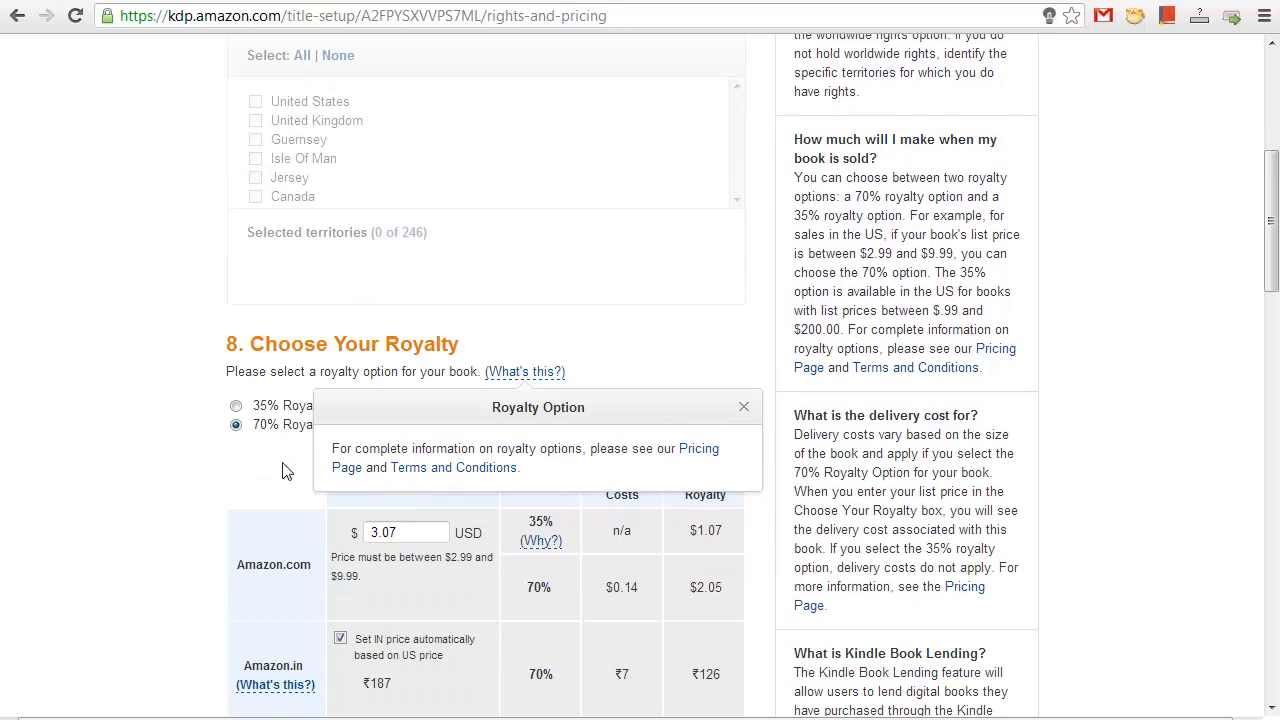
click(237, 425)
Step: Examine the list price settings and estimated royalties for each Amazon marketplace, from Amazon.com to Amazon.ca
click(410, 531)
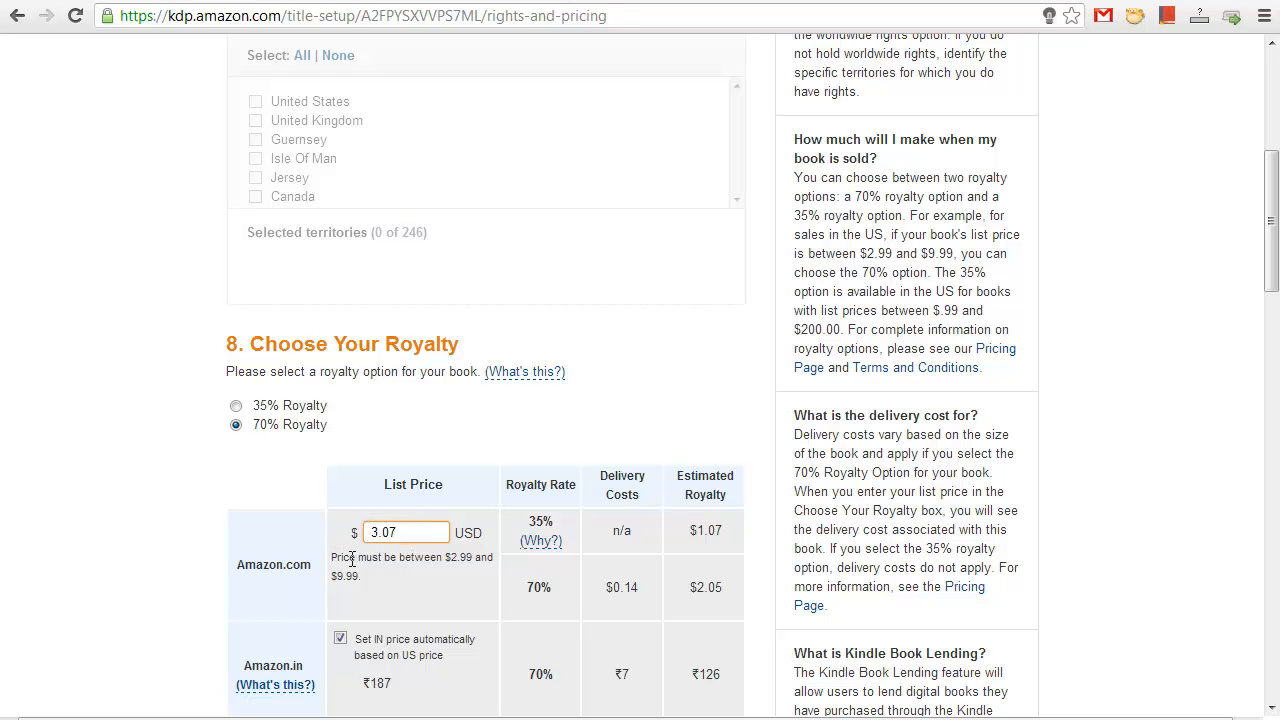
scroll(380, 557, down, 2)
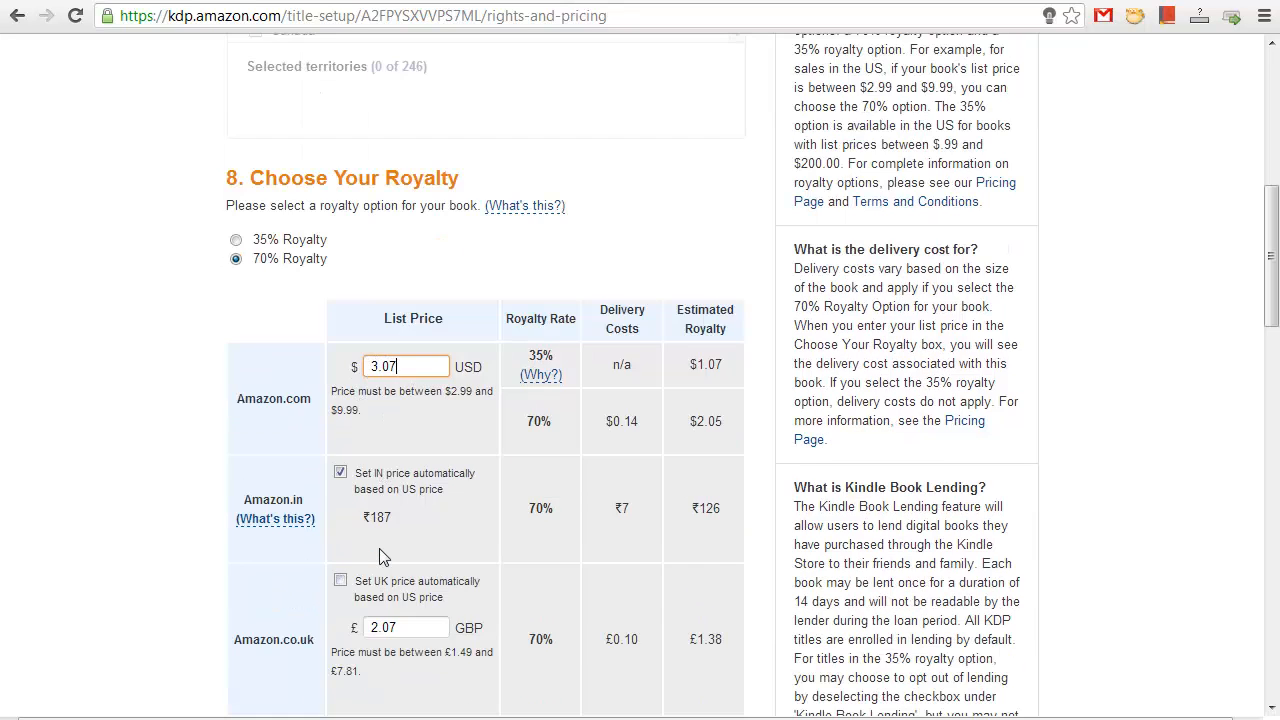
scroll(380, 557, down, 2)
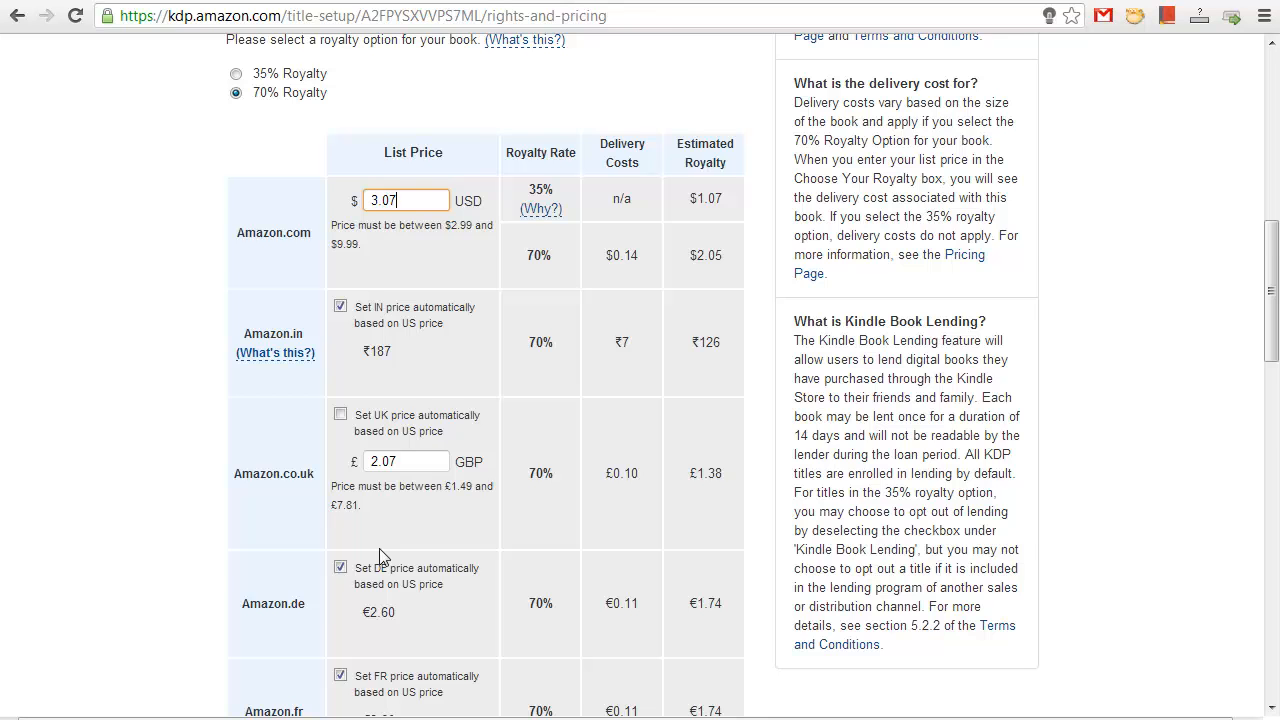
scroll(380, 557, down, 4)
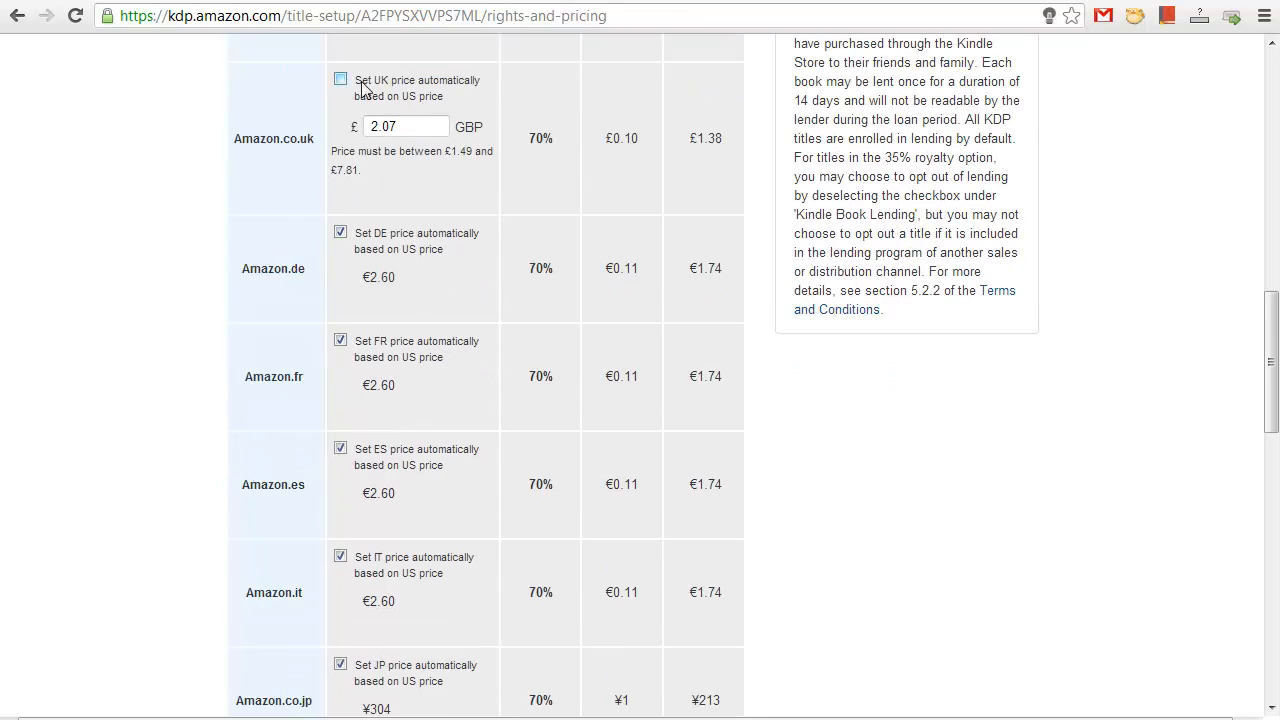
scroll(414, 266, up, 3)
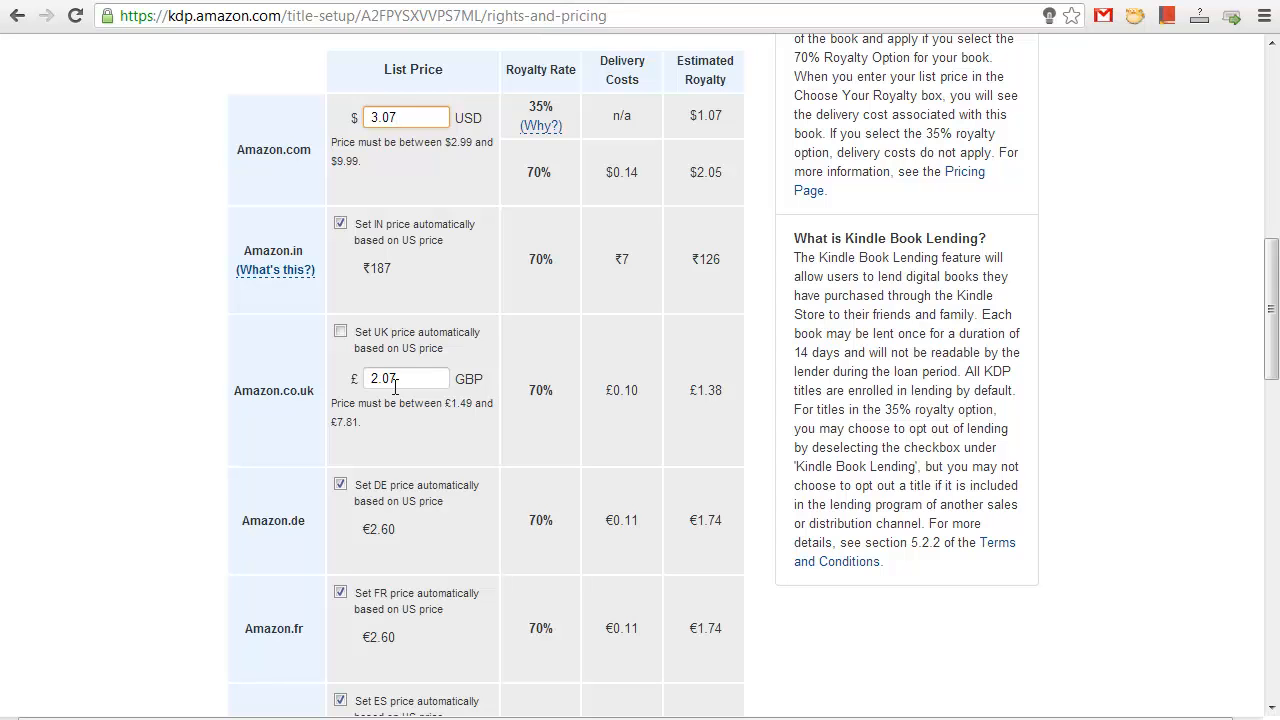
scroll(440, 422, down, 3)
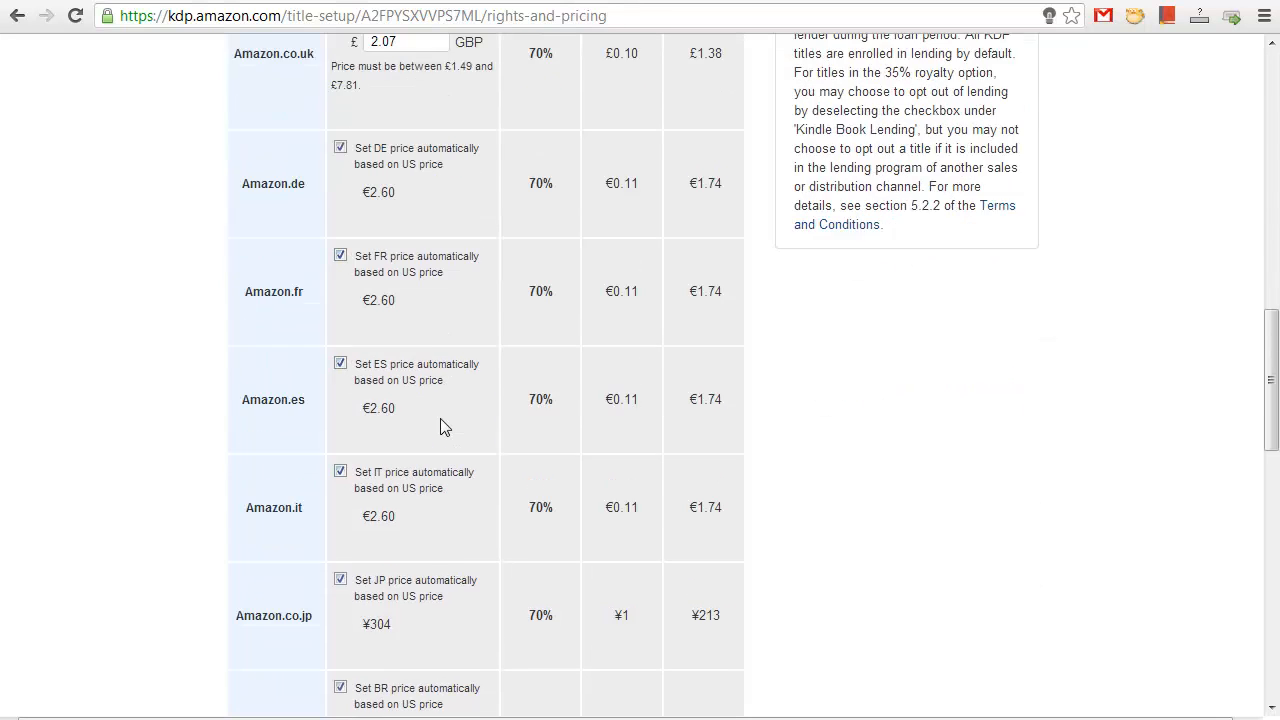
scroll(444, 426, down, 5)
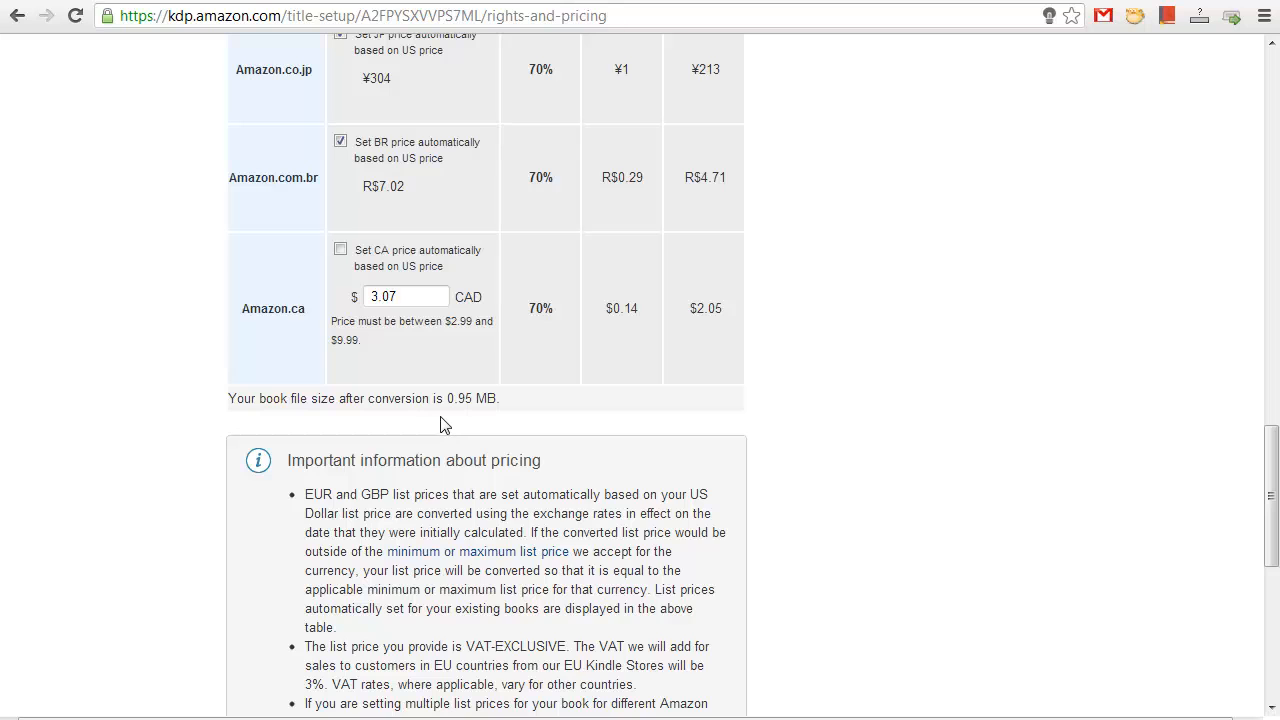
Step: Confirm holding all rights necessary to distribute the book and complying with the KDP Terms and Conditions
scroll(444, 426, down, 3)
scroll(442, 424, down, 2)
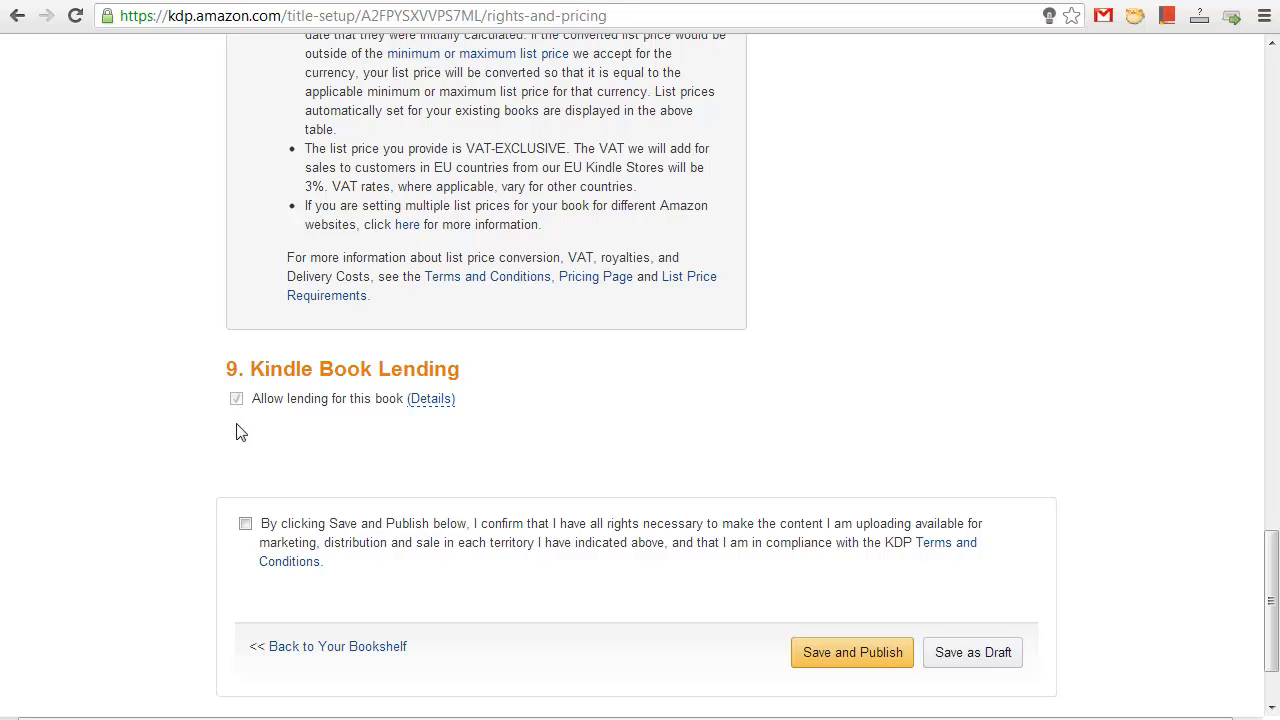
click(245, 523)
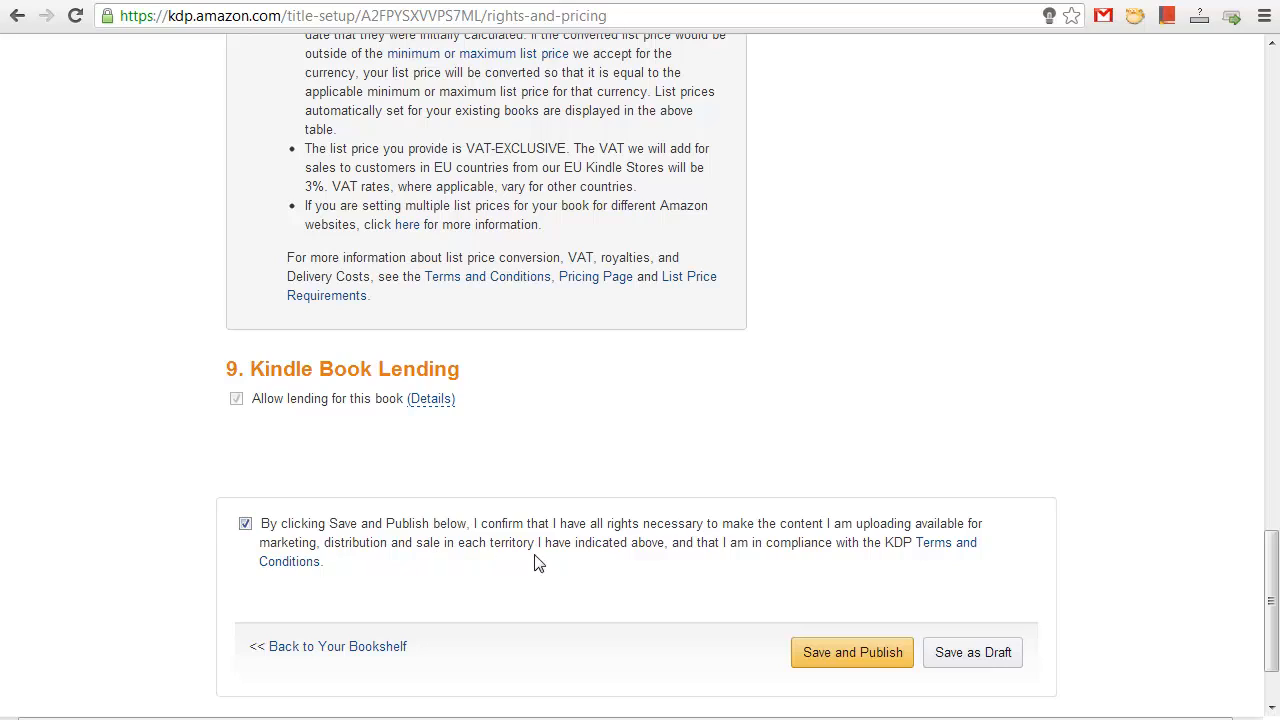